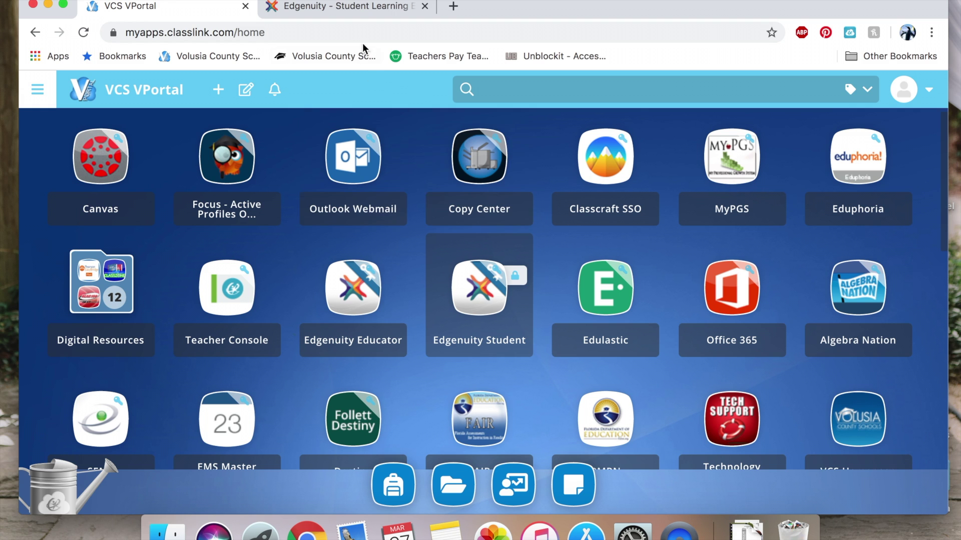
# - Switch to the Edgenuity tab and check the announcements and the empty email inbox
pyautogui.click(357, 7)
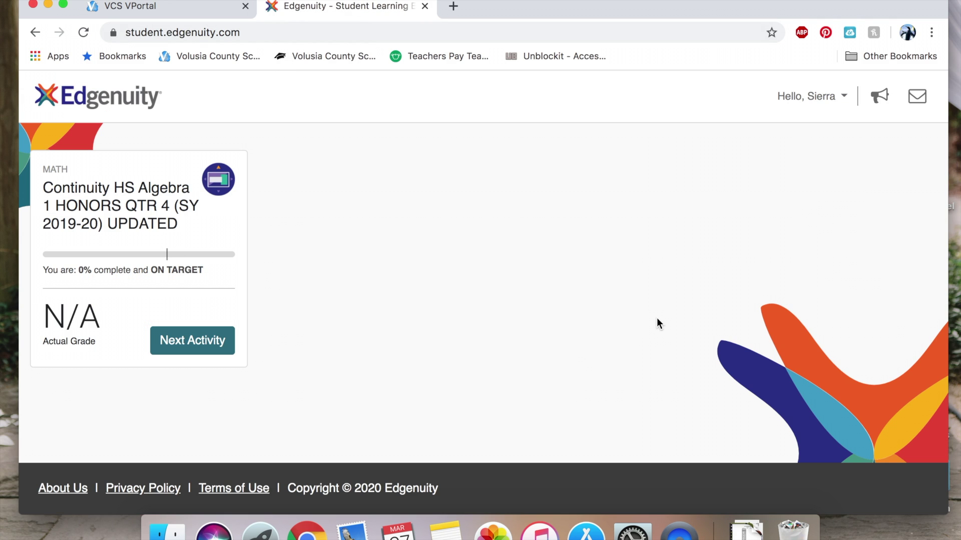
pyautogui.click(879, 98)
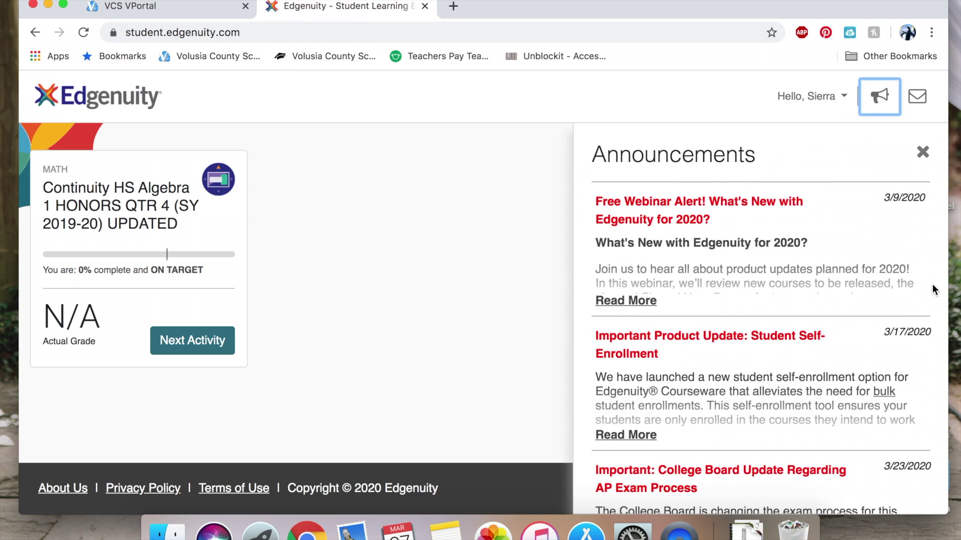
pyautogui.scroll(-3, 786, 261)
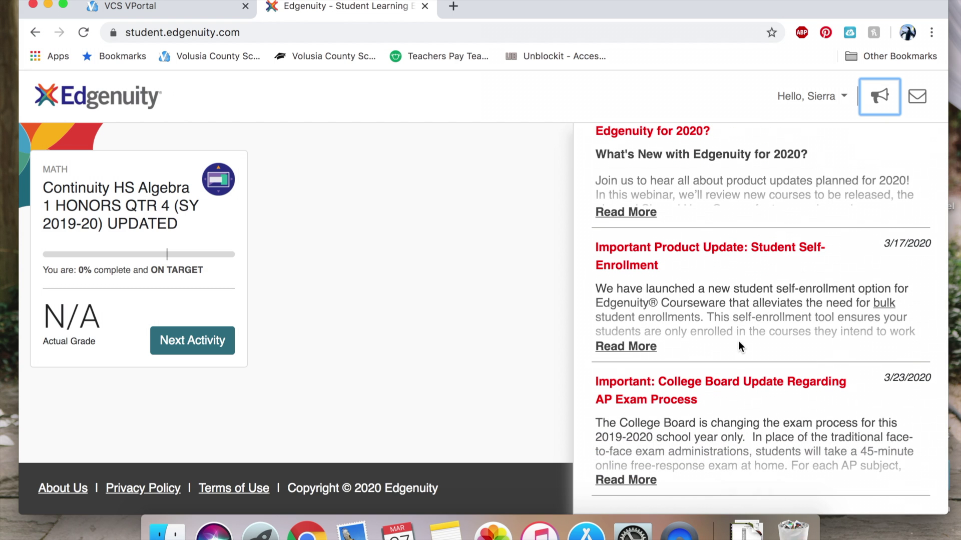
pyautogui.scroll(3, 742, 347)
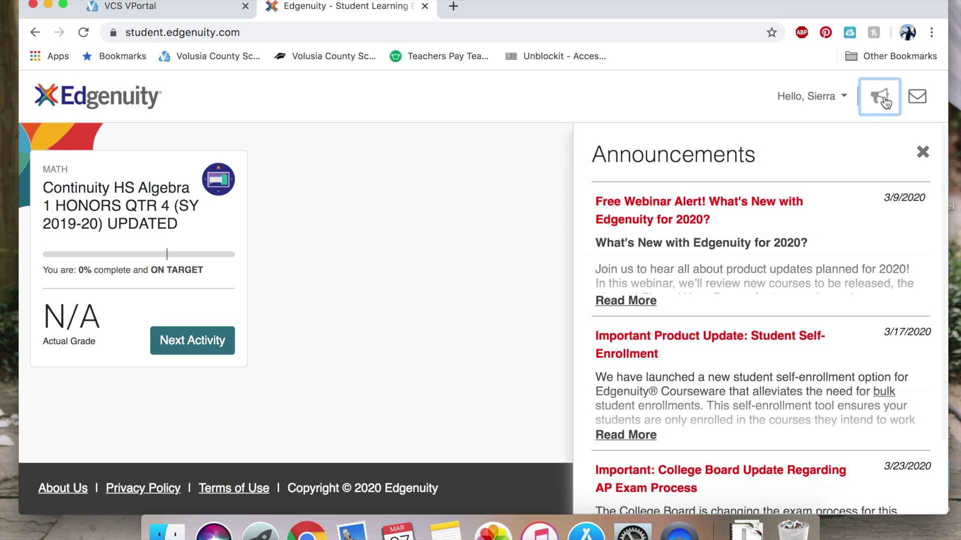
pyautogui.click(923, 153)
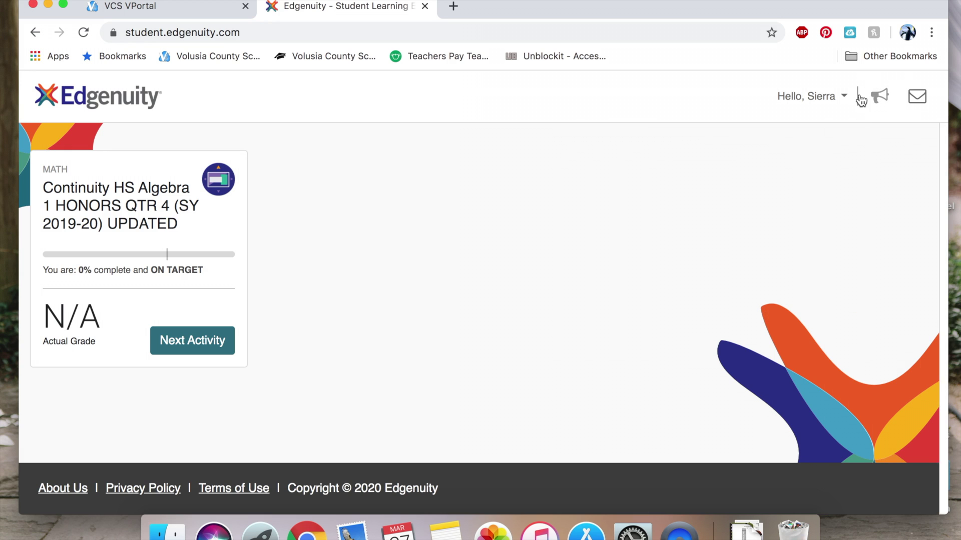
pyautogui.click(919, 102)
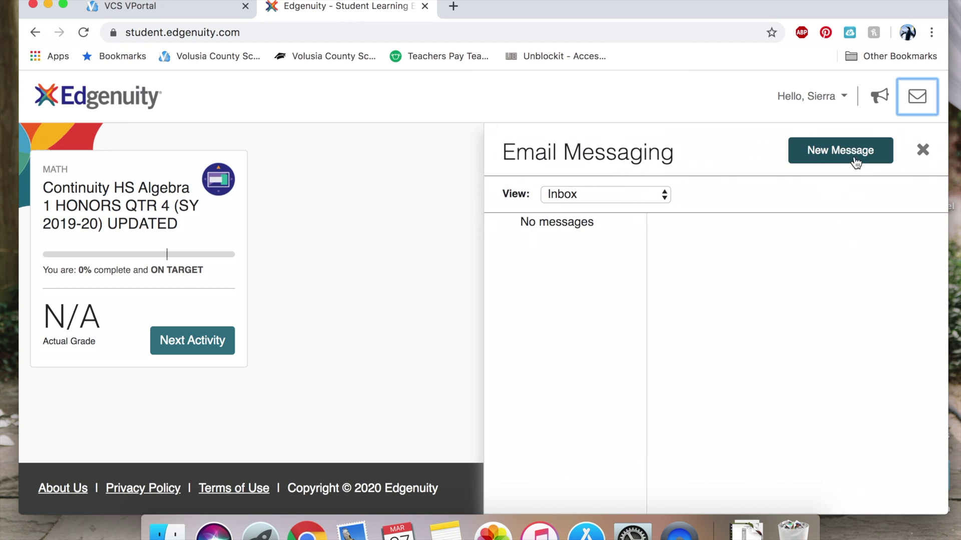
pyautogui.click(925, 152)
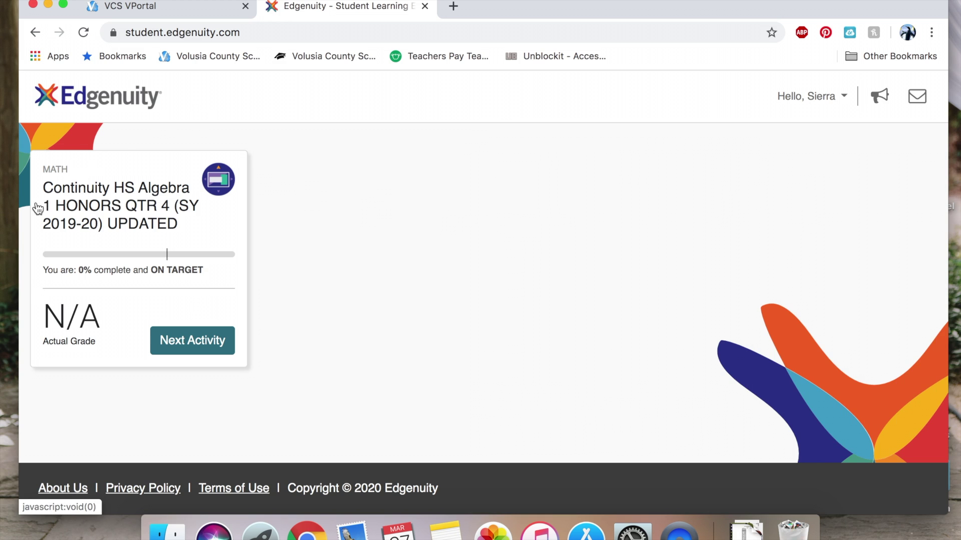
# - Open the Algebra 1 Honors course map and expand Lesson 10.1: Linear Piecewise Defined Functions
pyautogui.click(165, 217)
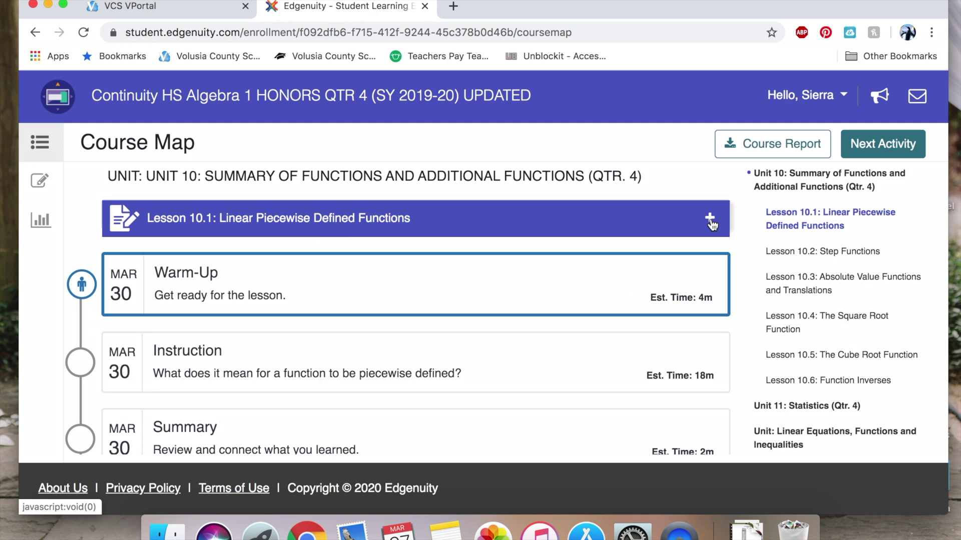
pyautogui.click(711, 220)
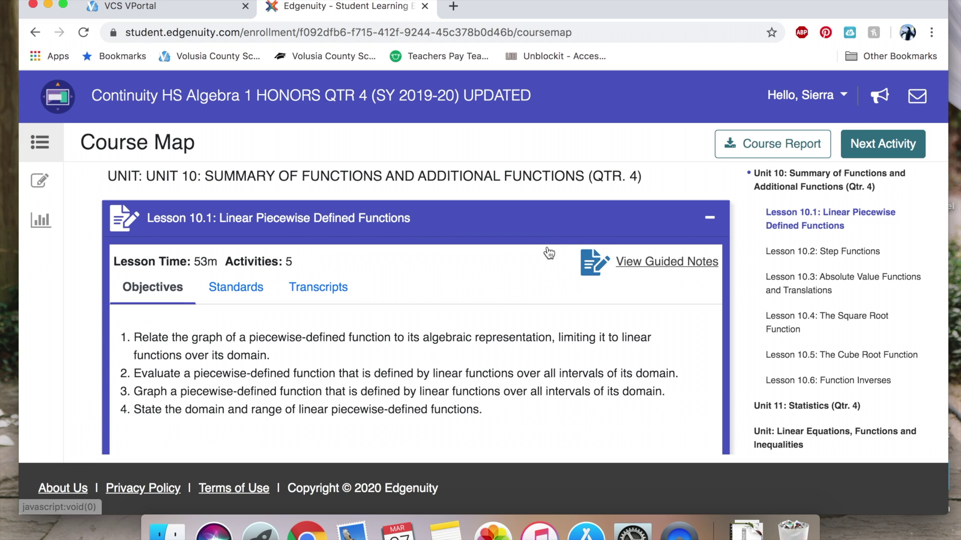
# - Review Lesson 10.1's standards and Warm-Up transcript, return to its objectives, and scroll the activity cards
pyautogui.click(236, 291)
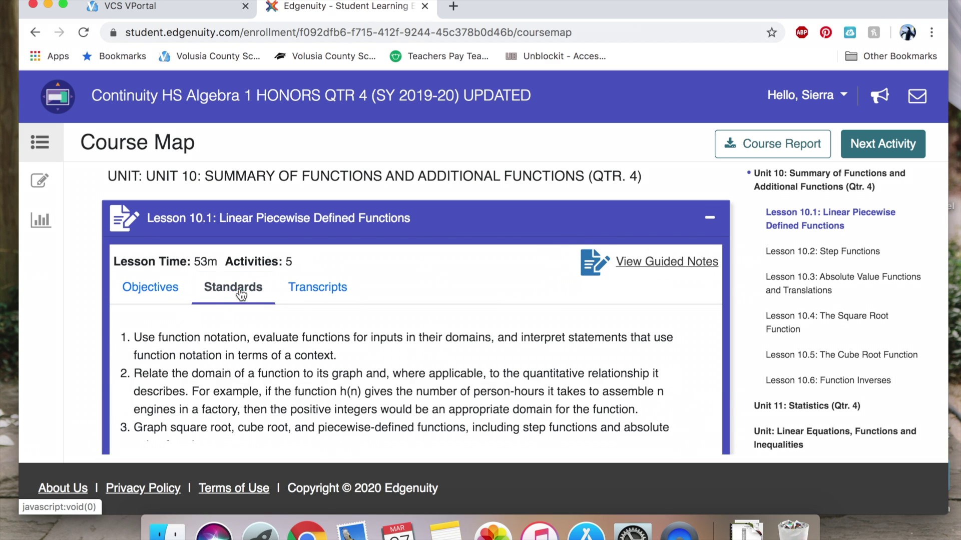
pyautogui.click(308, 296)
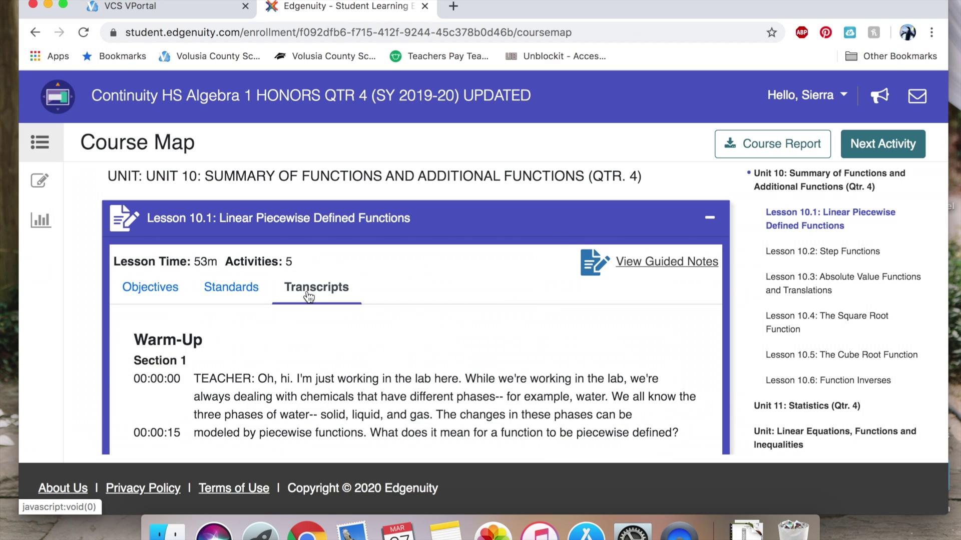
pyautogui.click(158, 300)
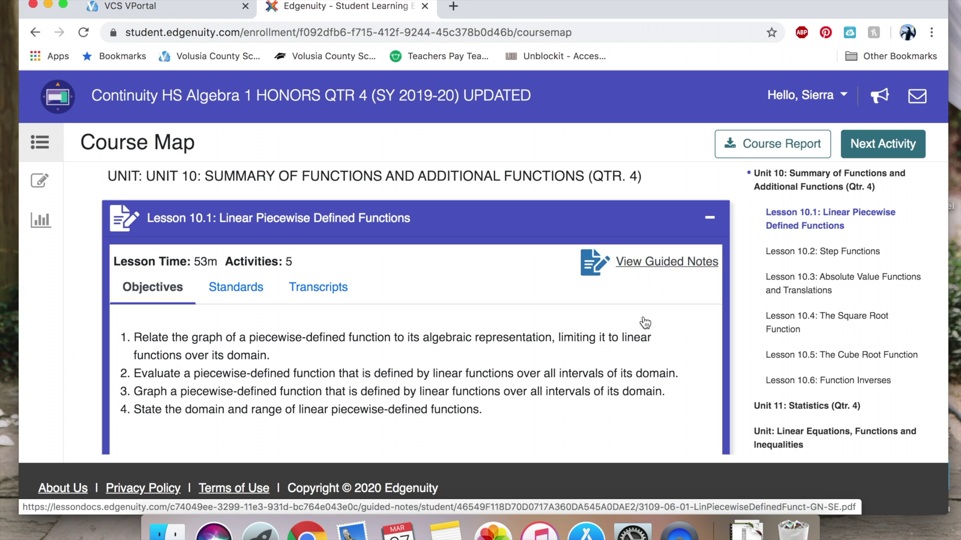
pyautogui.scroll(-4, 643, 320)
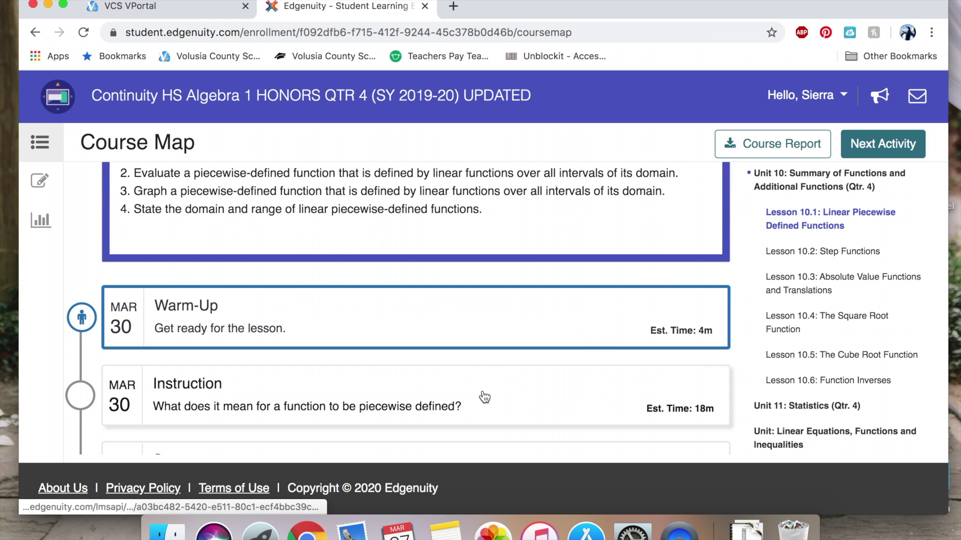
pyautogui.scroll(-2, 483, 397)
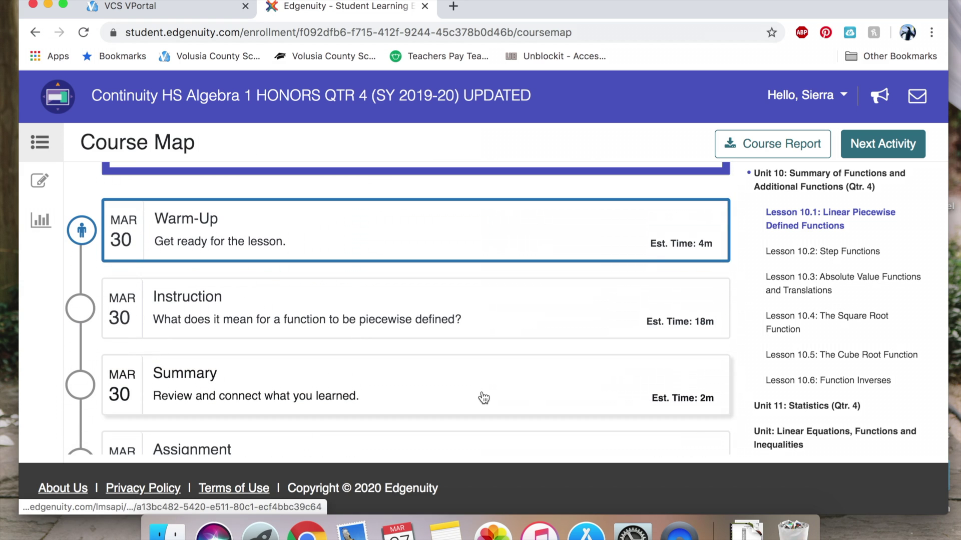
pyautogui.scroll(4, 483, 398)
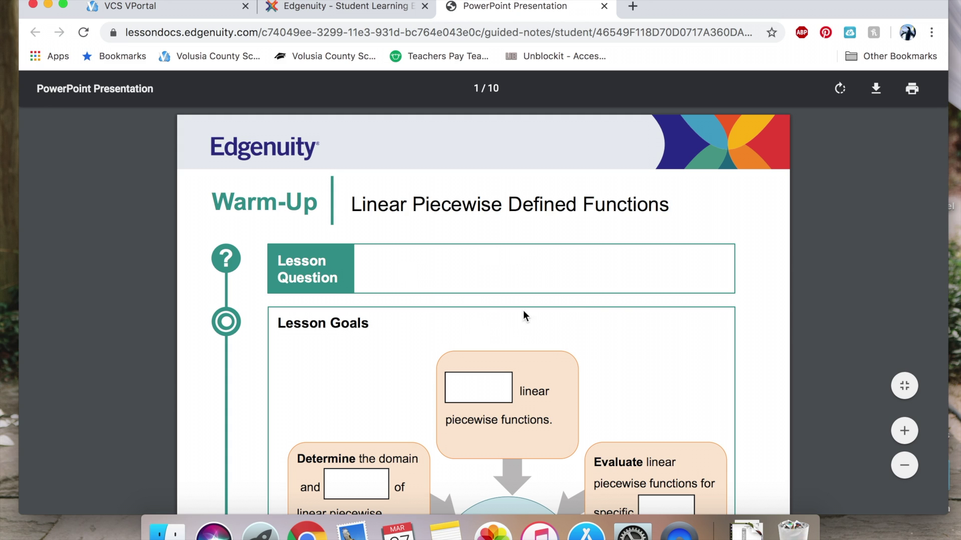
pyautogui.scroll(-5, 632, 303)
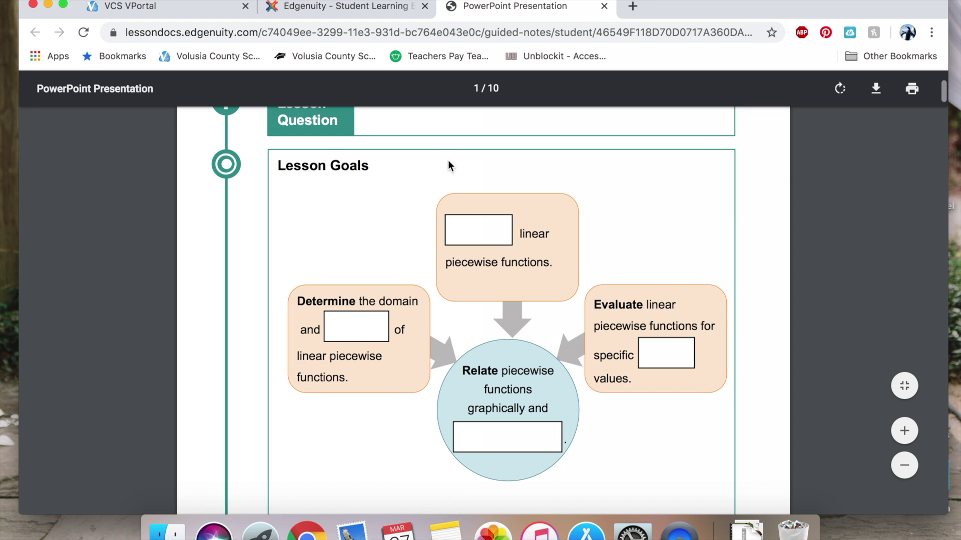
pyautogui.scroll(-10, 561, 481)
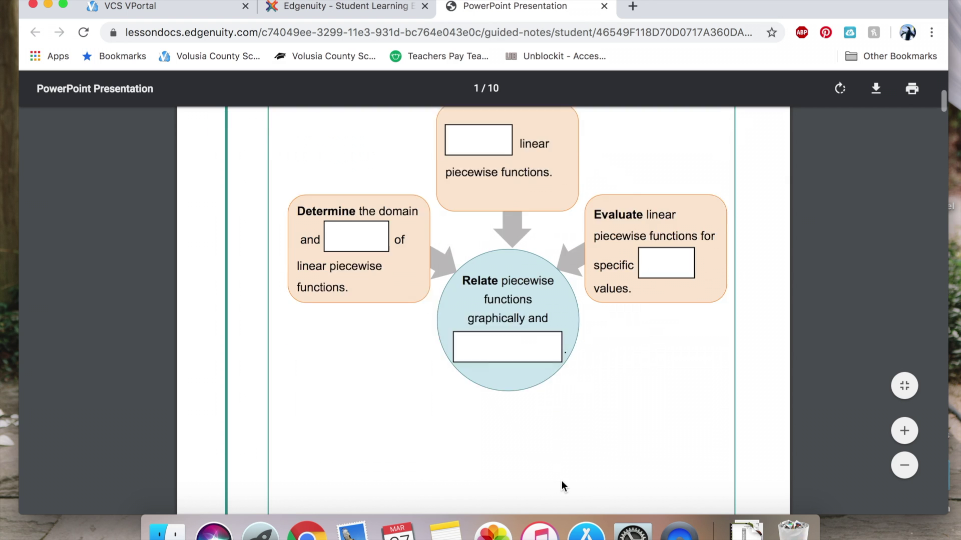
pyautogui.scroll(-6, 561, 481)
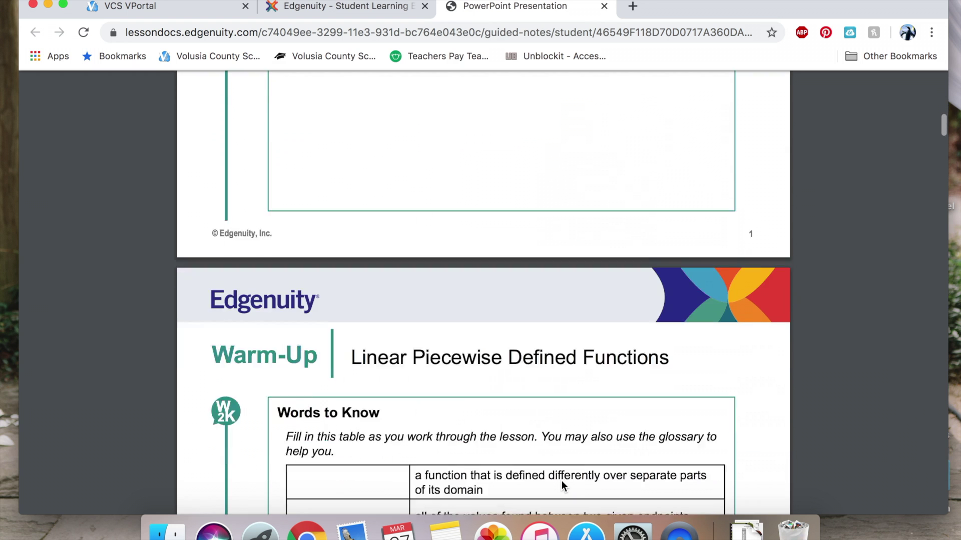
pyautogui.scroll(-15, 583, 330)
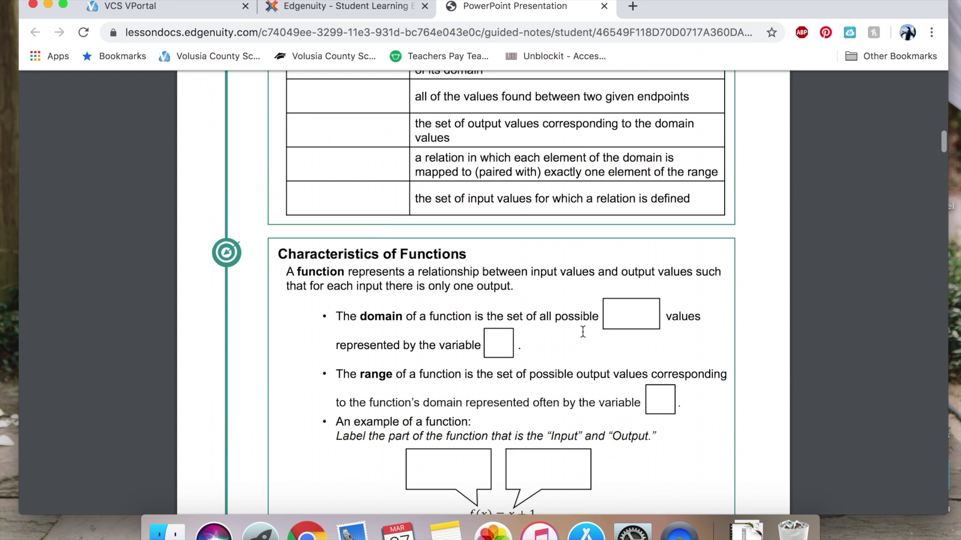
pyautogui.scroll(10, 583, 331)
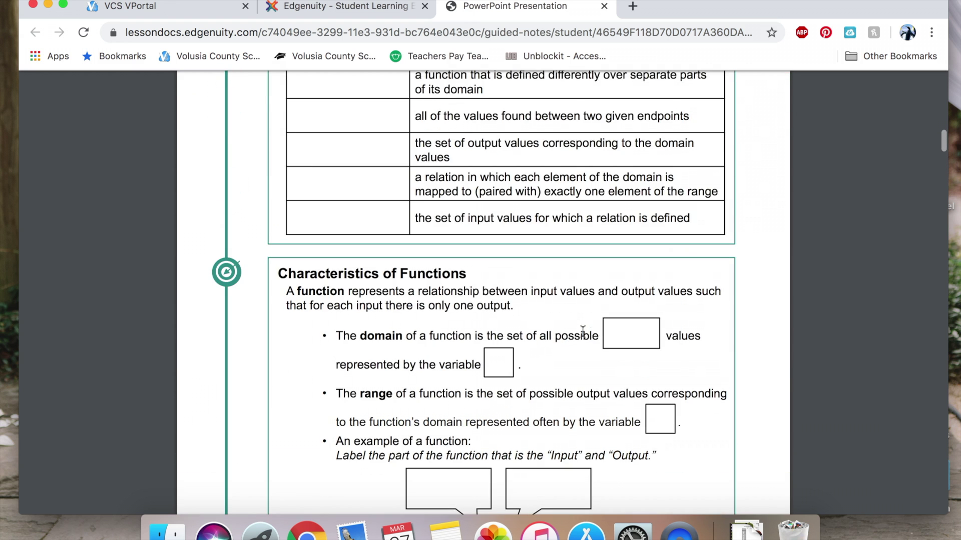
pyautogui.scroll(-10, 583, 330)
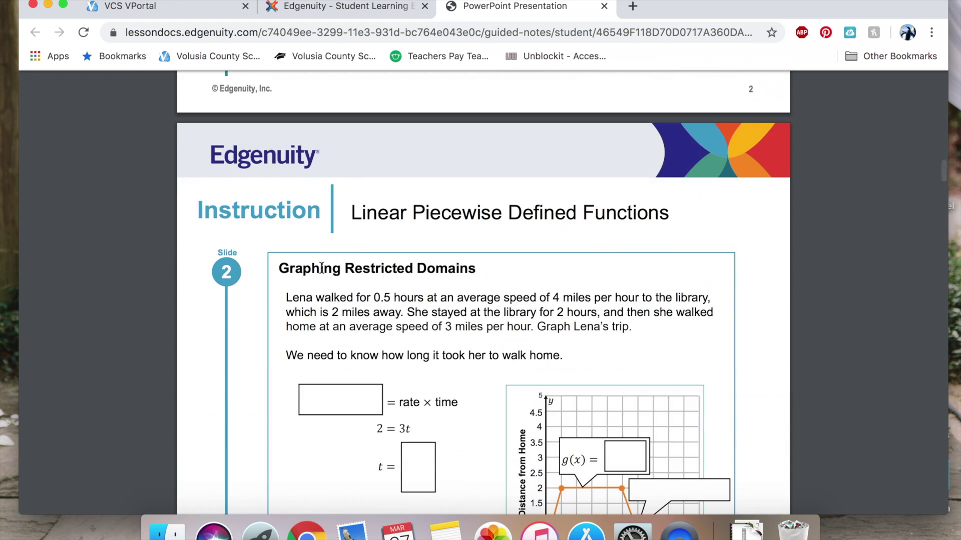
pyautogui.scroll(-20, 343, 270)
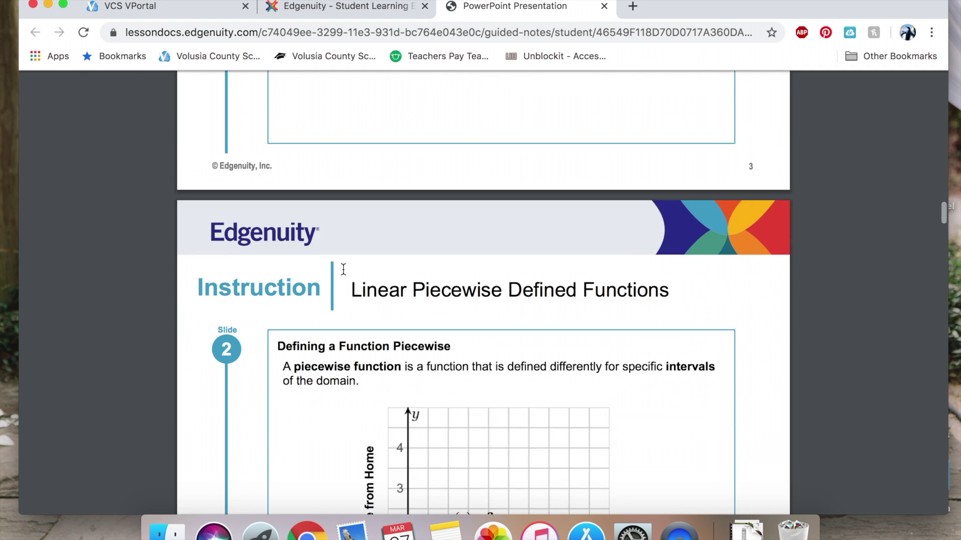
pyautogui.scroll(-20, 343, 270)
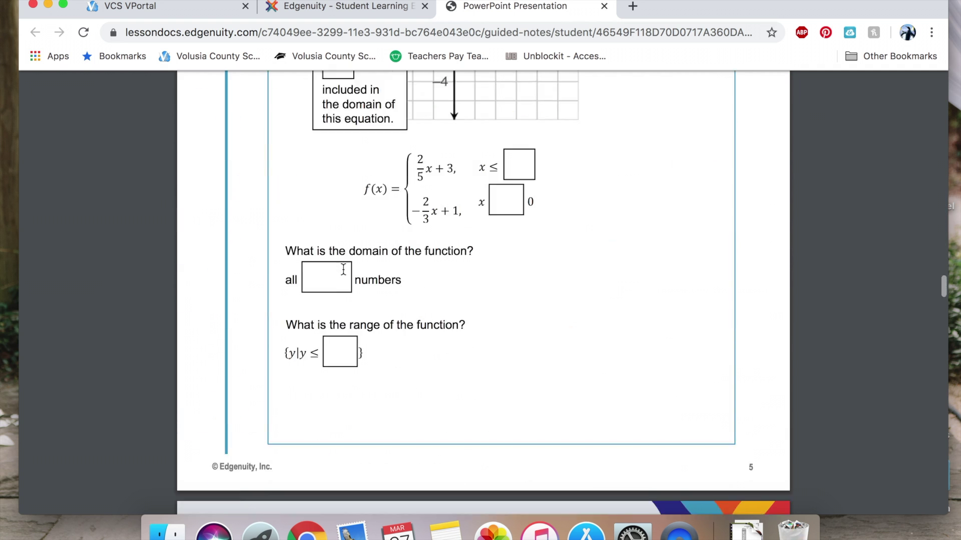
pyautogui.scroll(-20, 343, 270)
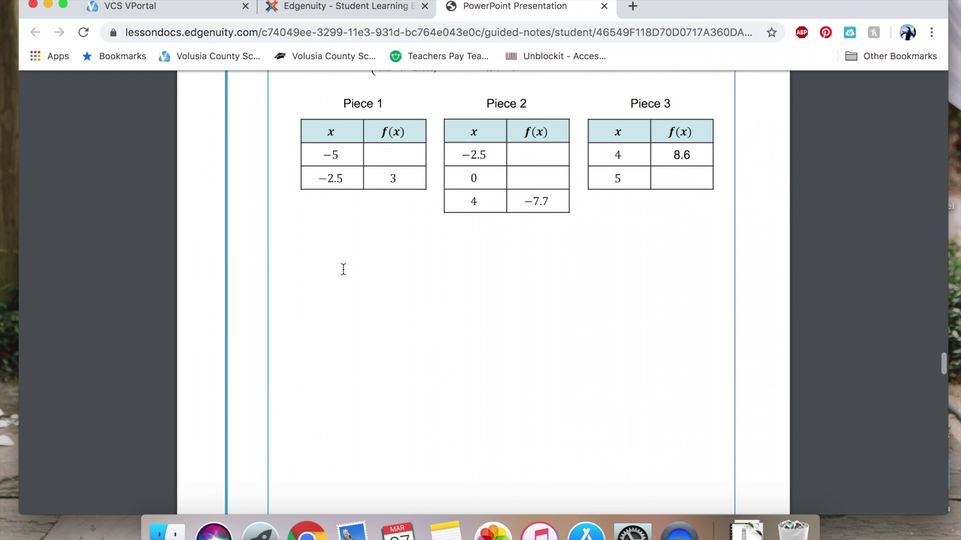
pyautogui.scroll(-15, 344, 270)
pyautogui.scroll(10, 348, 274)
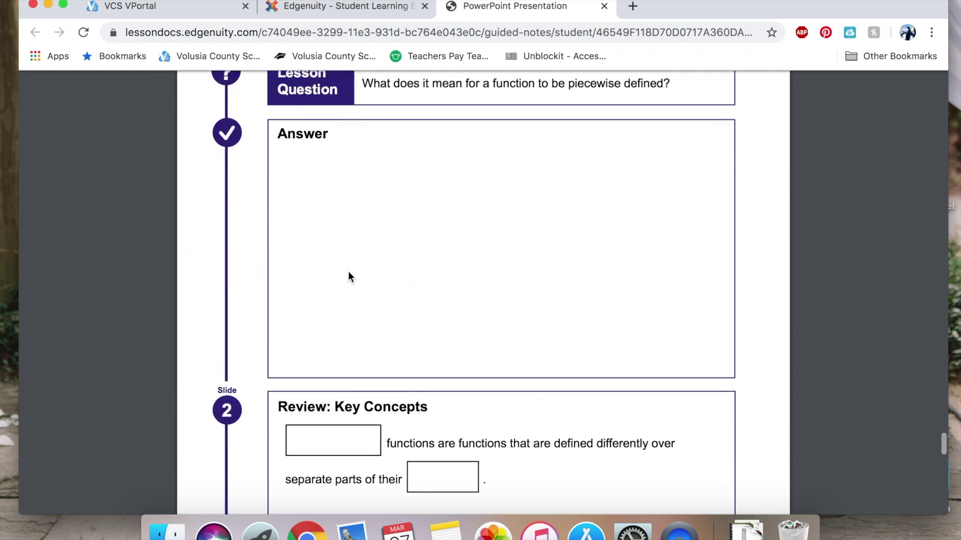
pyautogui.scroll(20, 349, 275)
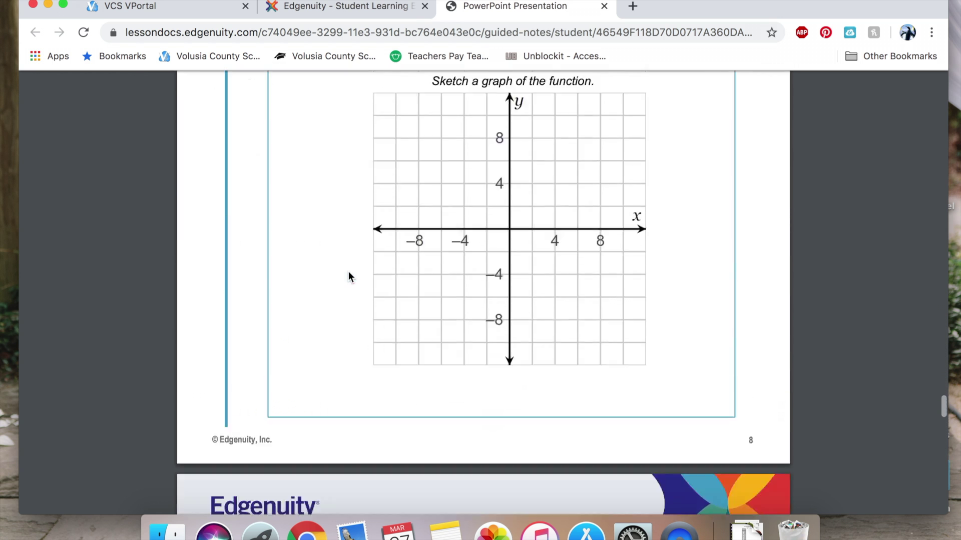
pyautogui.scroll(20, 349, 272)
pyautogui.scroll(-8, 348, 271)
pyautogui.scroll(20, 348, 271)
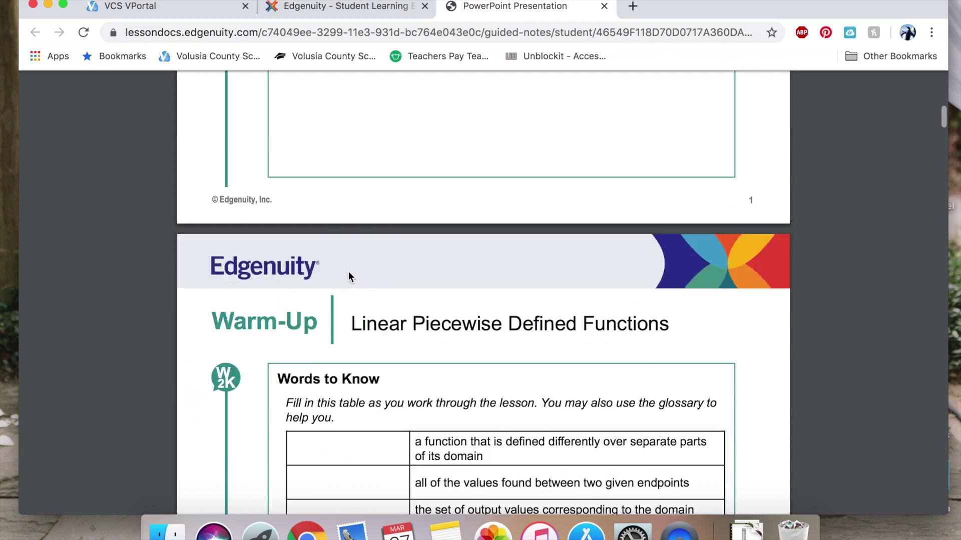
pyautogui.scroll(-3, 349, 271)
pyautogui.scroll(3, 348, 271)
pyautogui.scroll(-1, 349, 272)
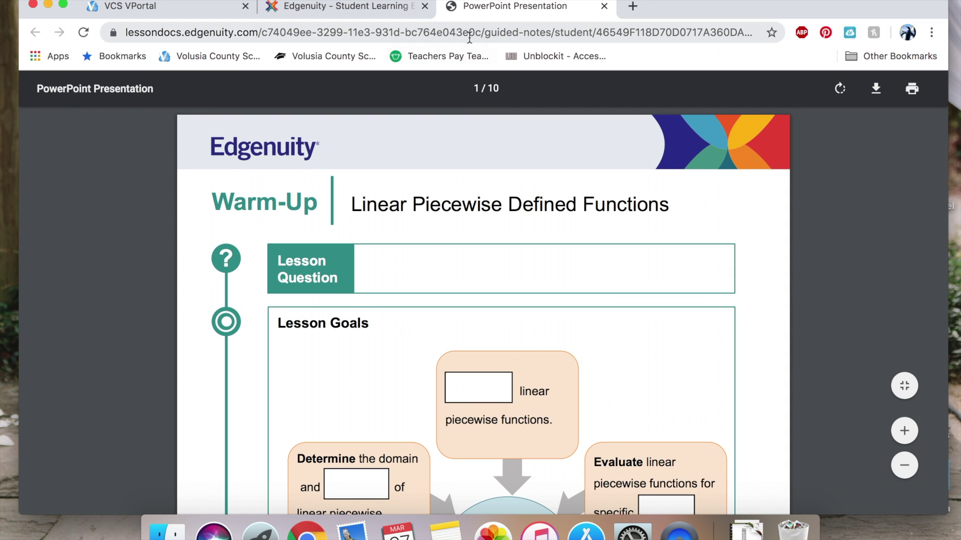
pyautogui.moveTo(477, 12); pyautogui.dragTo(611, 2)
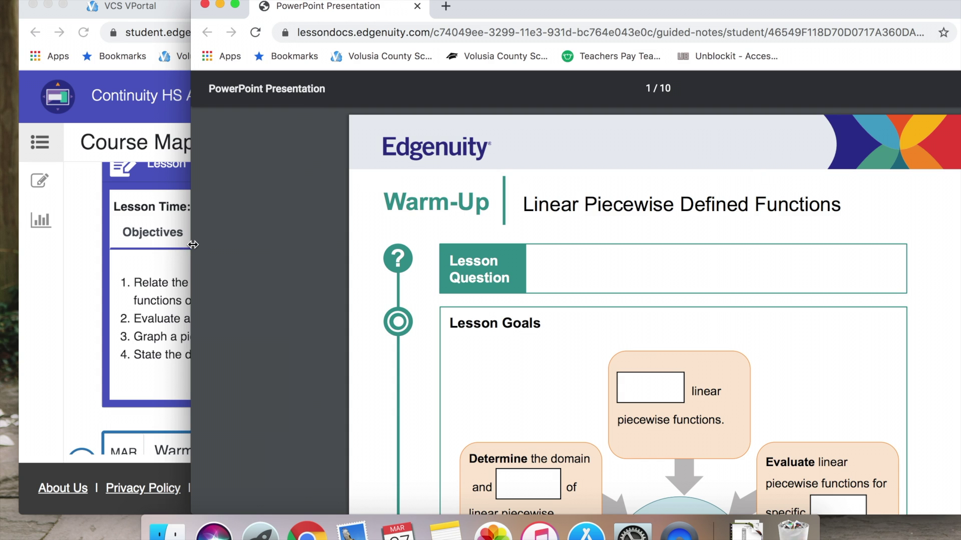
# - Narrow the guided notes window and move the course map window to the left edge
pyautogui.moveTo(193, 245); pyautogui.dragTo(386, 228)
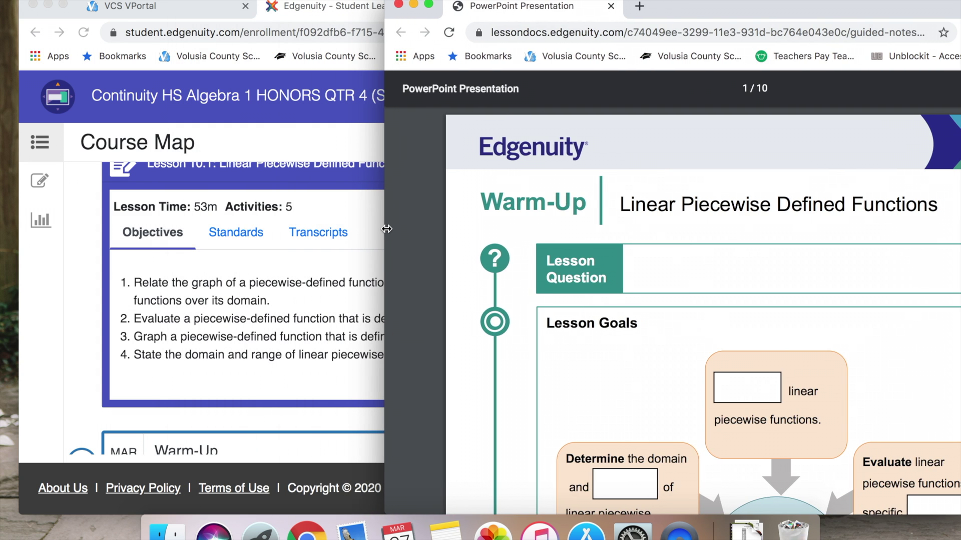
pyautogui.click(37, 344)
pyautogui.moveTo(713, 3); pyautogui.dragTo(694, 1)
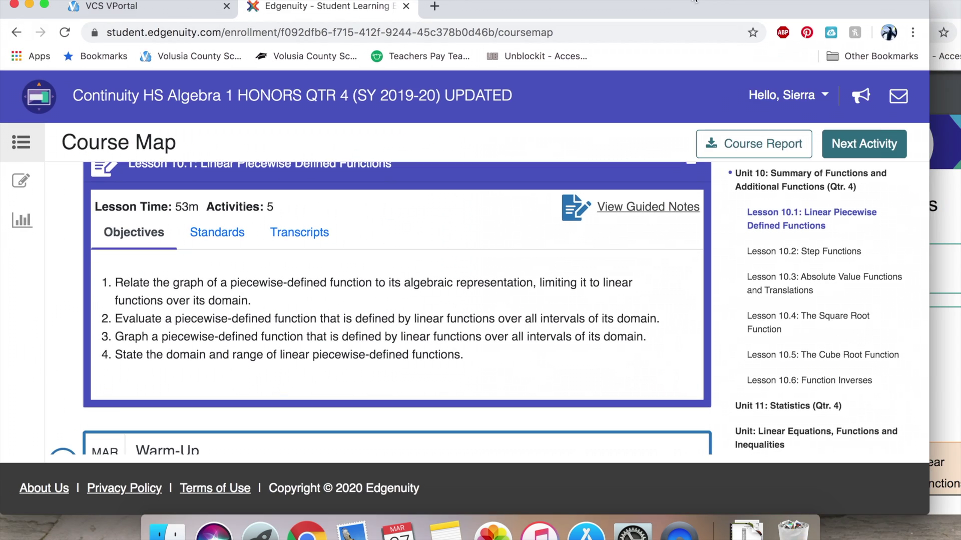
pyautogui.scroll(-5, 476, 253)
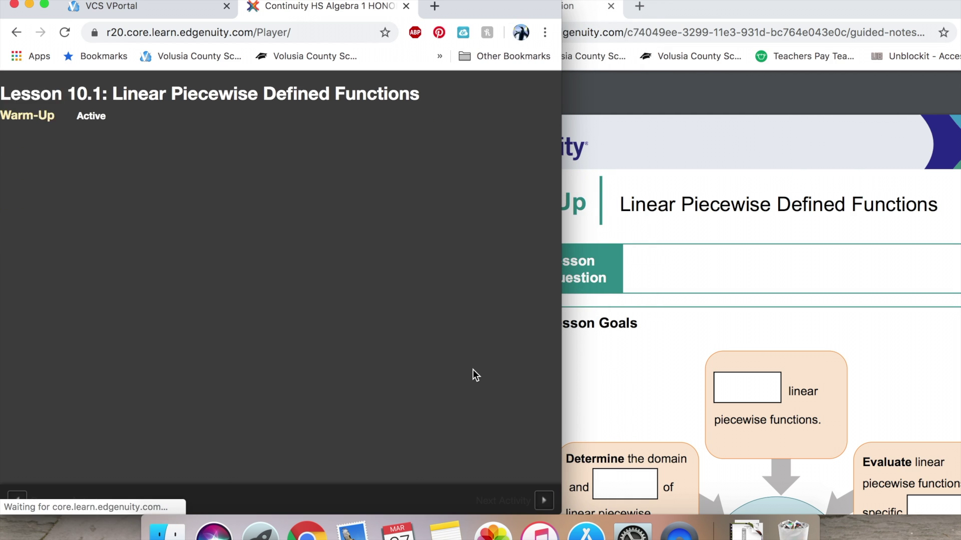
# - Place the guided notes on the right beside the lesson player and open the eNote editor
pyautogui.click(858, 221)
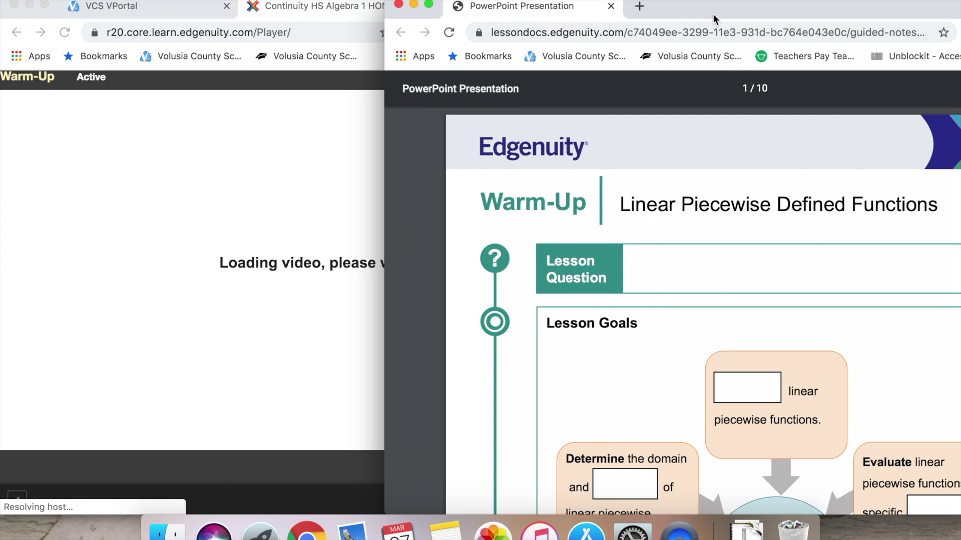
pyautogui.moveTo(713, 14); pyautogui.dragTo(895, 13)
pyautogui.moveTo(502, 5)
pyautogui.mouseDown()
pyautogui.moveTo(534, 5)
pyautogui.moveTo(516, 5)
pyautogui.mouseUp()
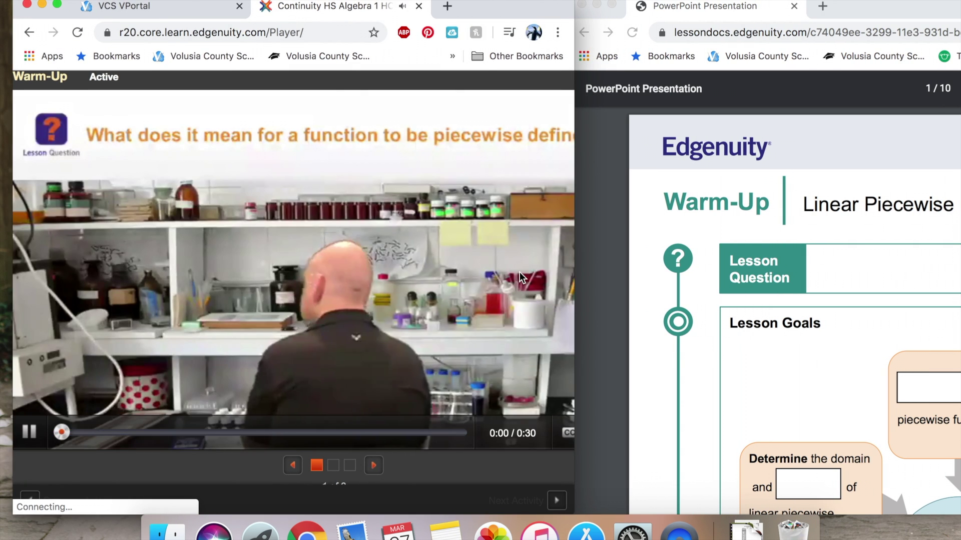
pyautogui.scroll(3, 519, 272)
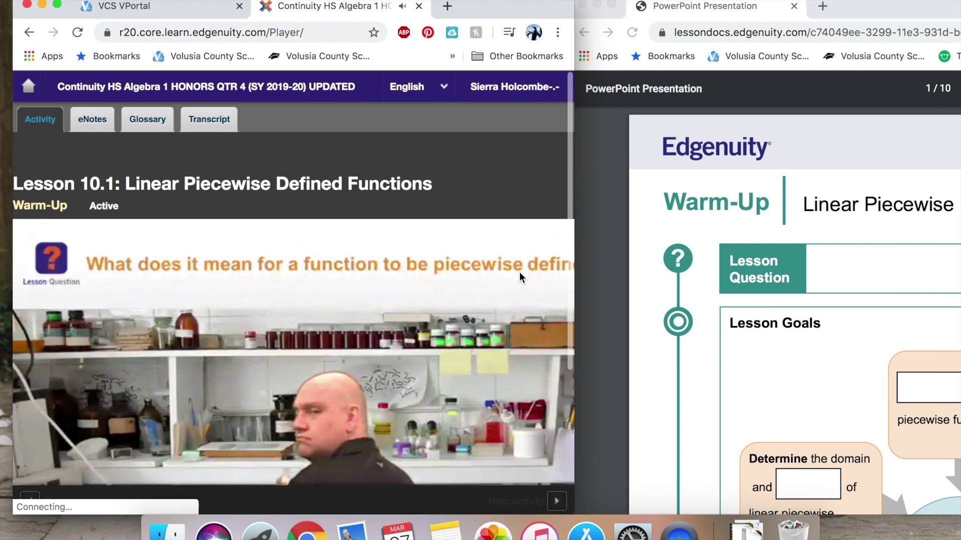
pyautogui.click(93, 121)
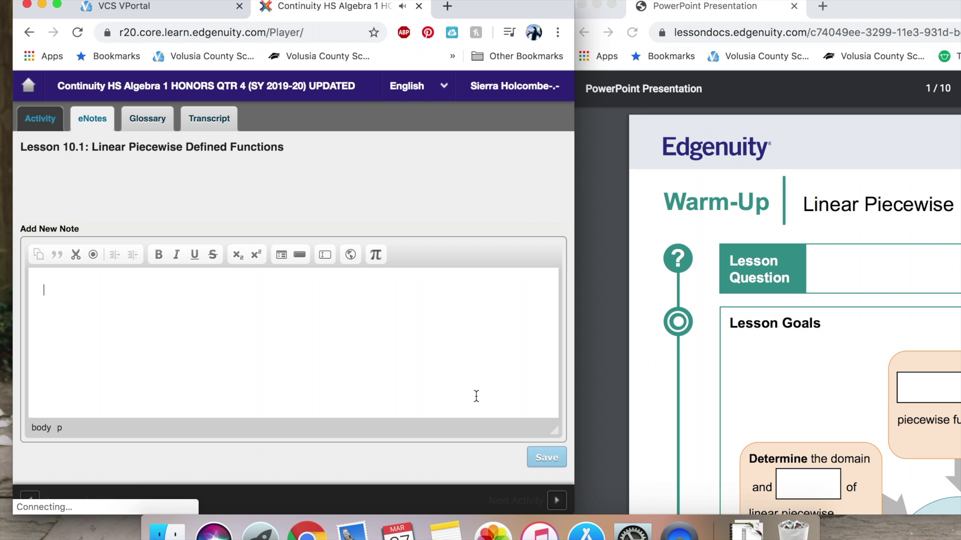
# - Start the eNote with the Lesson Question heading, pausing the Warm-Up video along the way
pyautogui.write('Le')
pyautogui.click(33, 119)
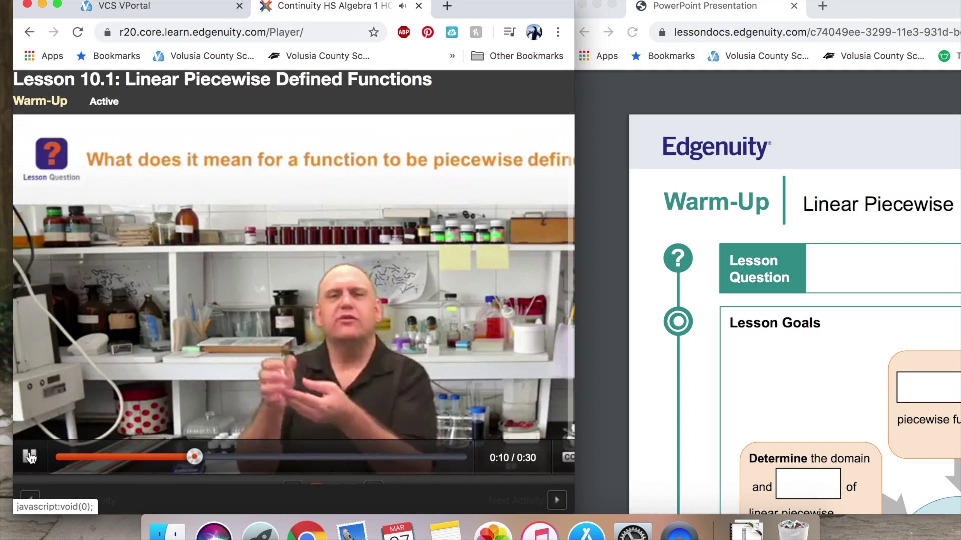
pyautogui.click(29, 459)
pyautogui.scroll(3, 142, 248)
pyautogui.click(92, 120)
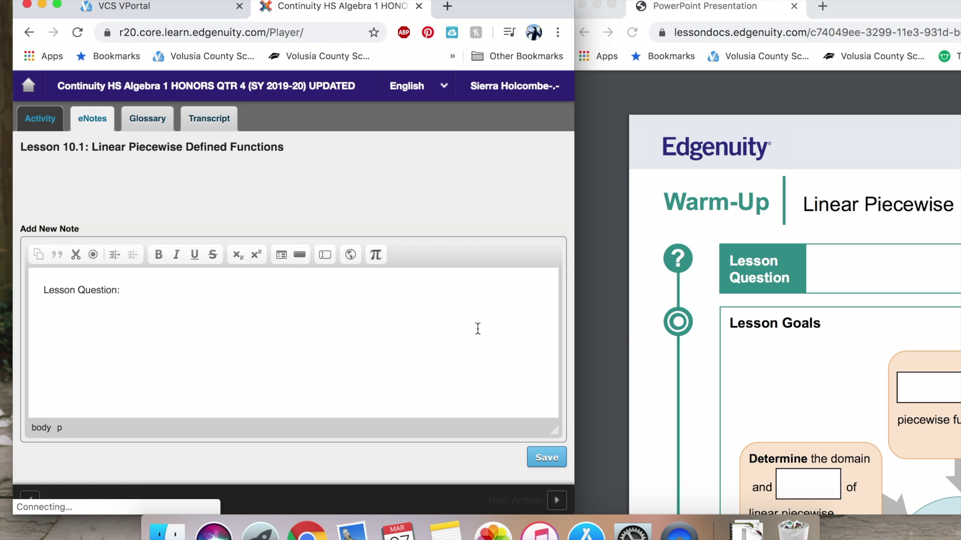
# - Add a Lesson Goals line below Lesson Question and save the eNote
pyautogui.press('Return')
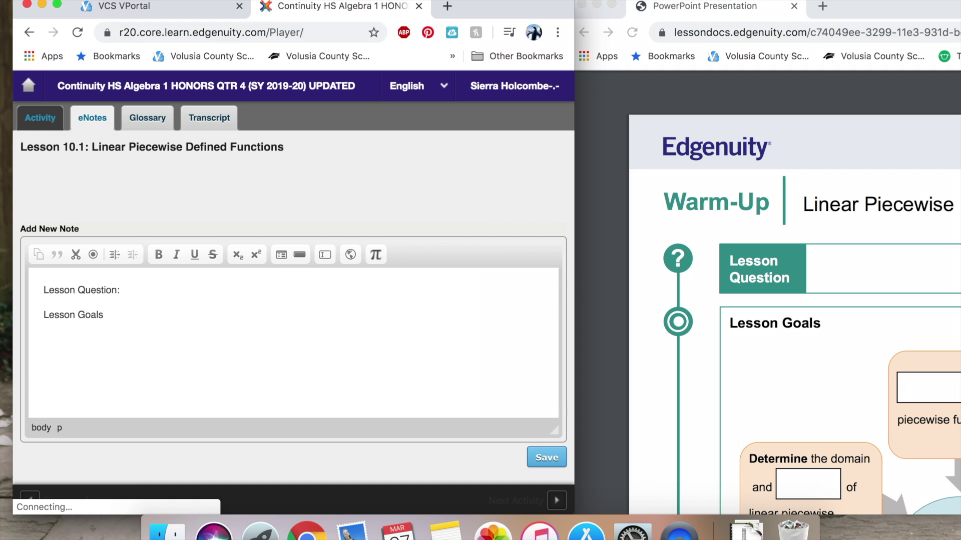
pyautogui.write('hjdkfhkjsdfhsd')
pyautogui.scroll(-5, 958, 373)
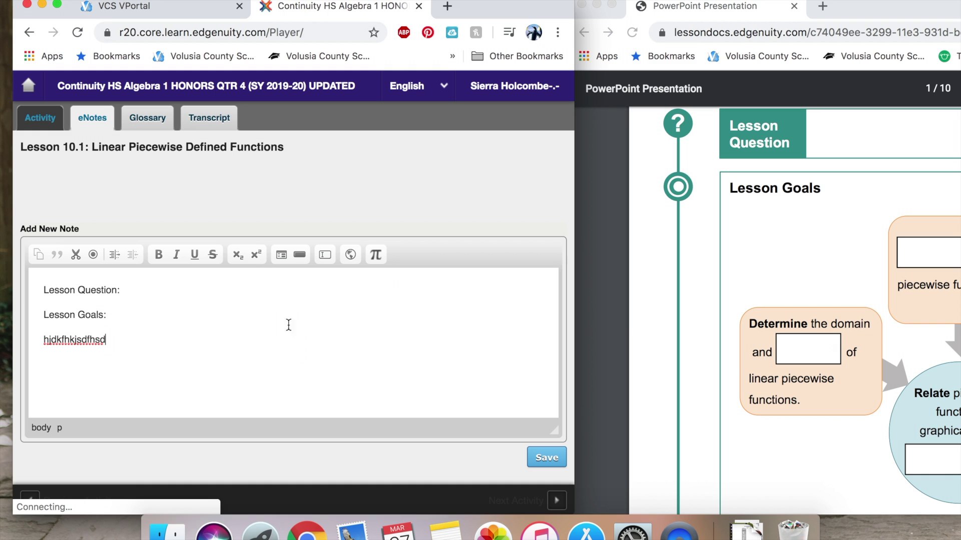
pyautogui.click(550, 459)
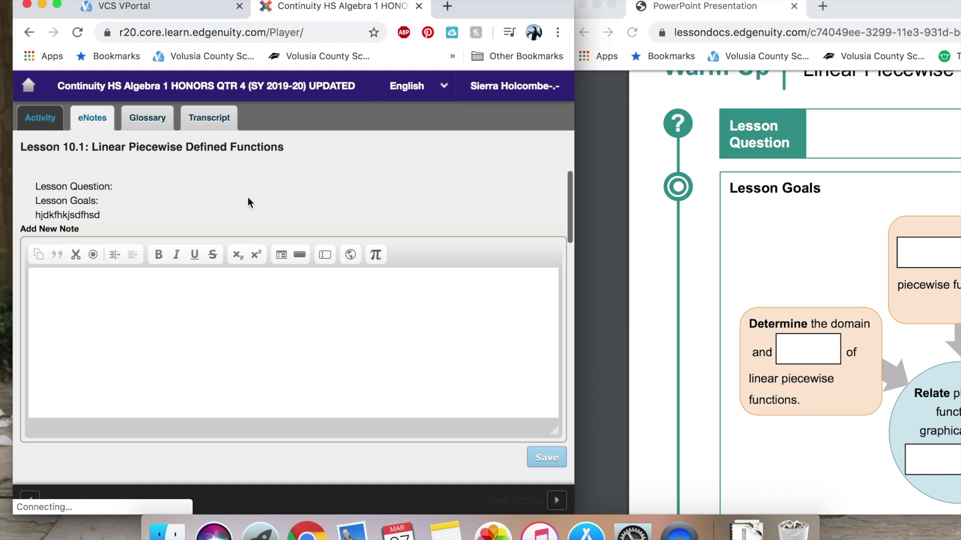
# - Return to the Warm-Up video and resume playback
pyautogui.click(48, 122)
pyautogui.scroll(-4, 300, 310)
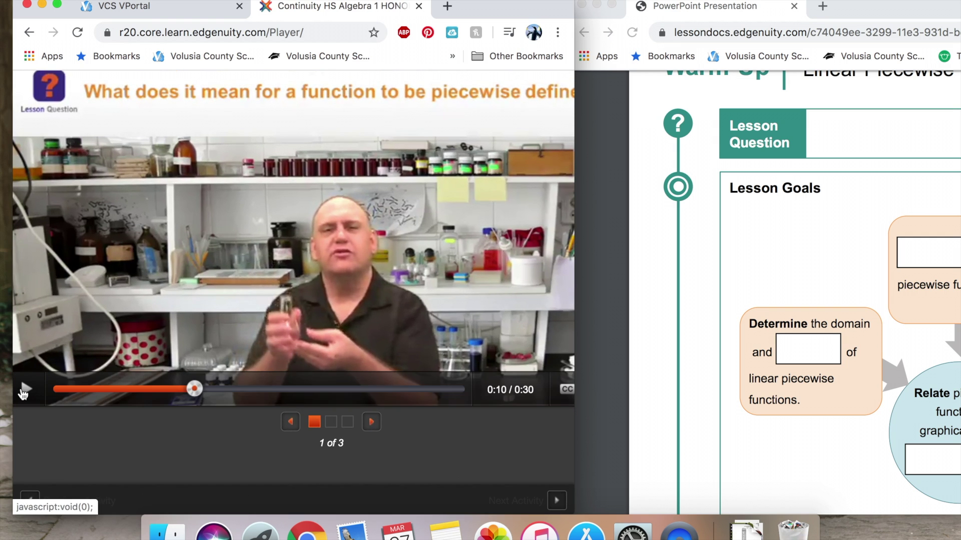
pyautogui.click(26, 394)
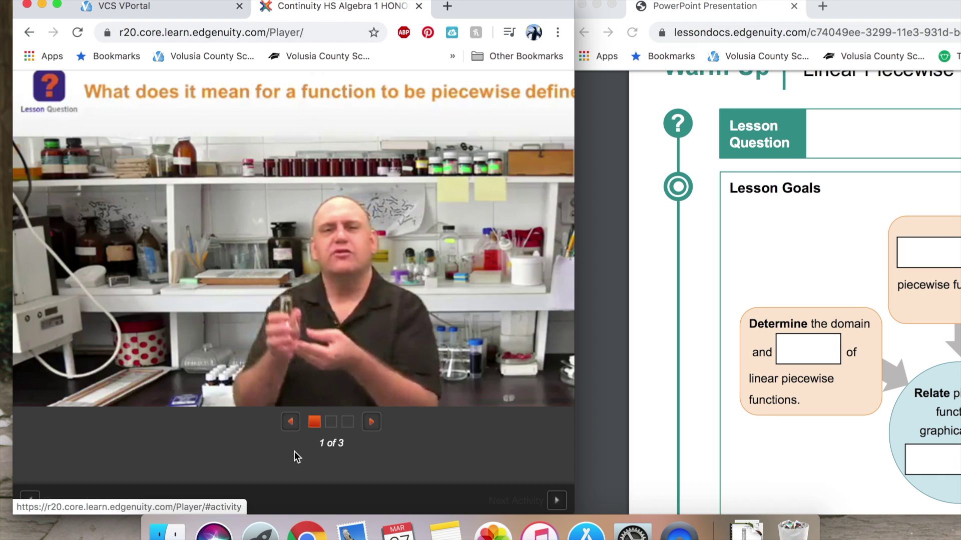
# - Widen the lesson player window across the screen, then bring the guided notes to the front
pyautogui.scroll(4, 173, 267)
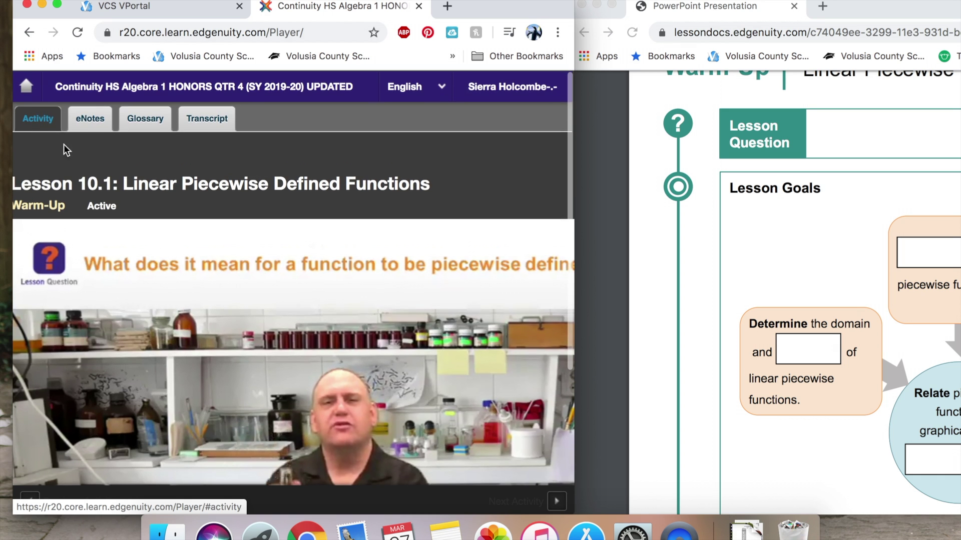
pyautogui.scroll(-4, 149, 211)
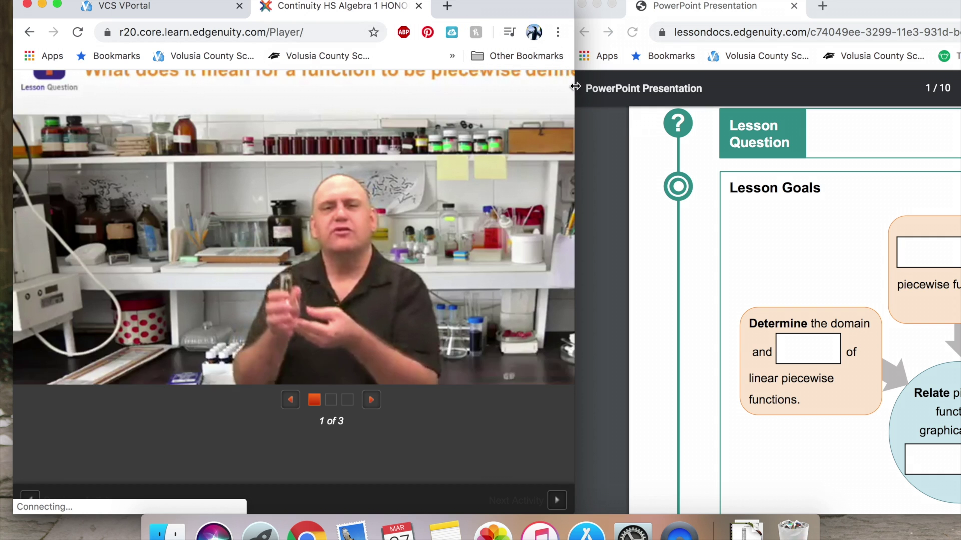
pyautogui.moveTo(576, 89); pyautogui.dragTo(943, 90)
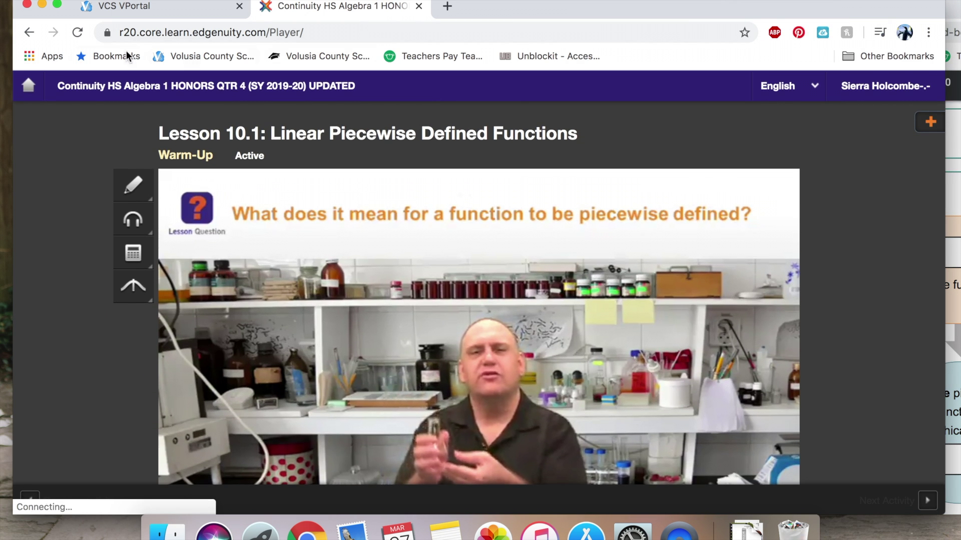
pyautogui.scroll(-4, 135, 203)
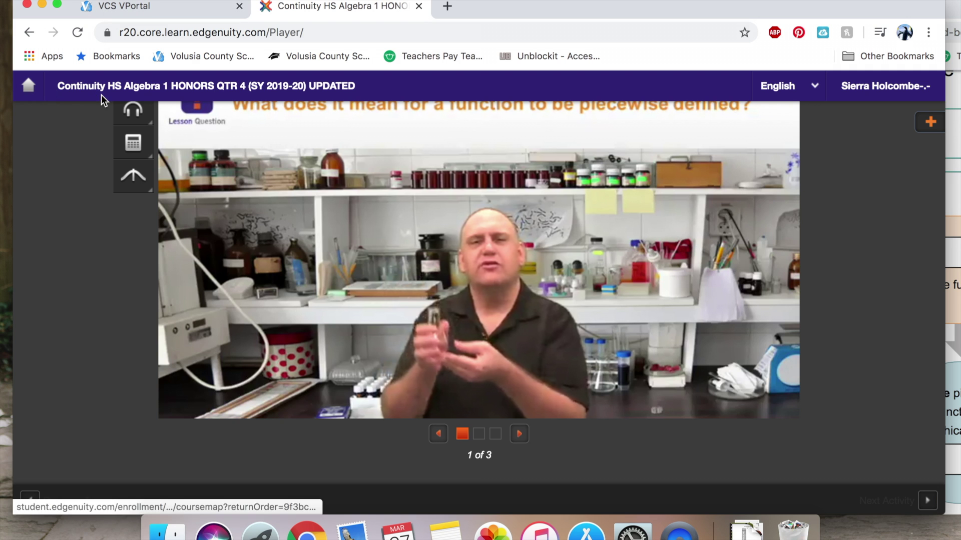
pyautogui.click(952, 226)
pyautogui.moveTo(850, 7); pyautogui.dragTo(567, 8)
pyautogui.scroll(-10, 518, 314)
pyautogui.scroll(-15, 517, 313)
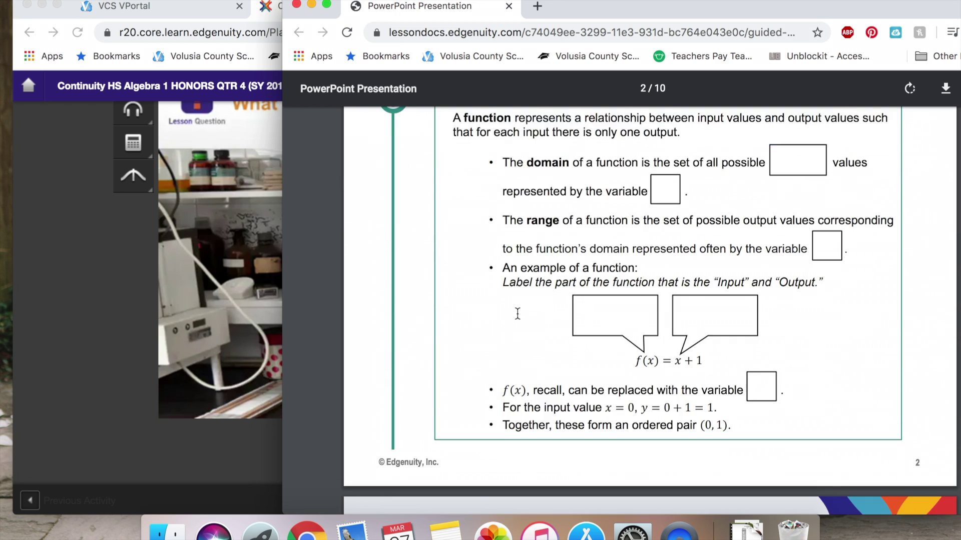
pyautogui.scroll(-10, 609, 412)
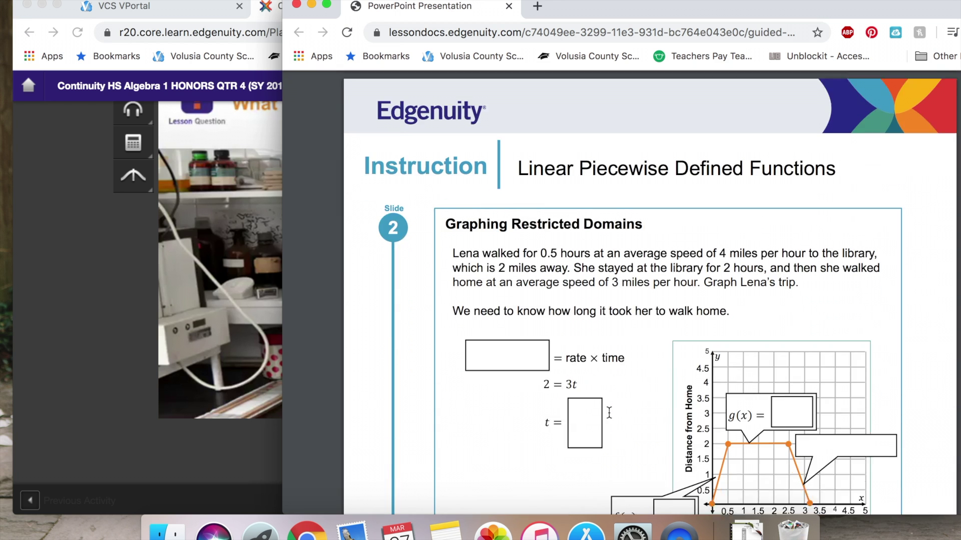
pyautogui.scroll(-20, 609, 412)
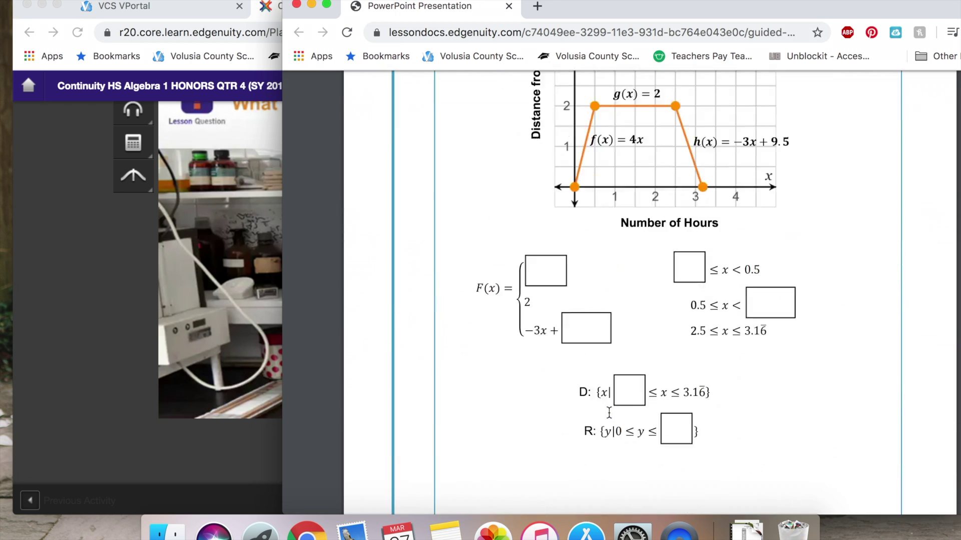
pyautogui.scroll(-20, 608, 411)
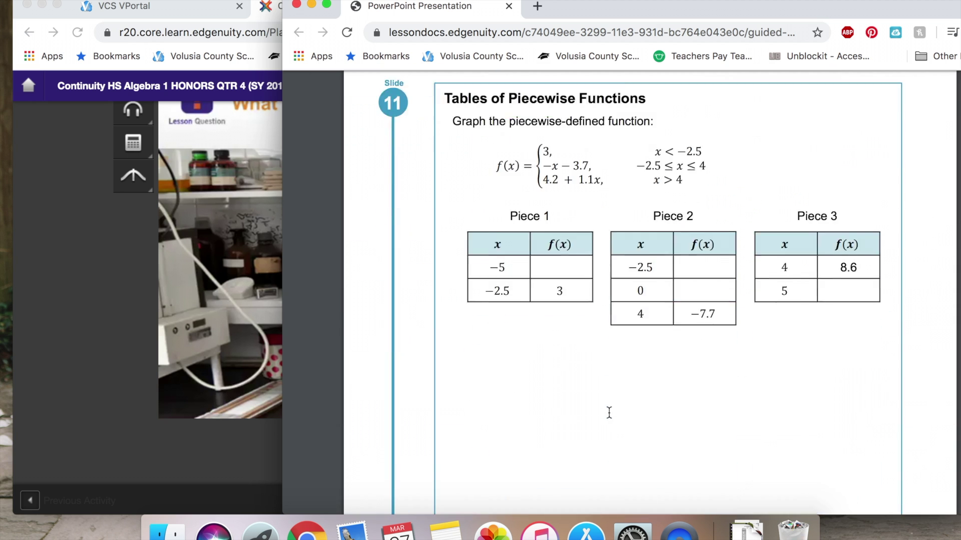
pyautogui.scroll(-10, 609, 412)
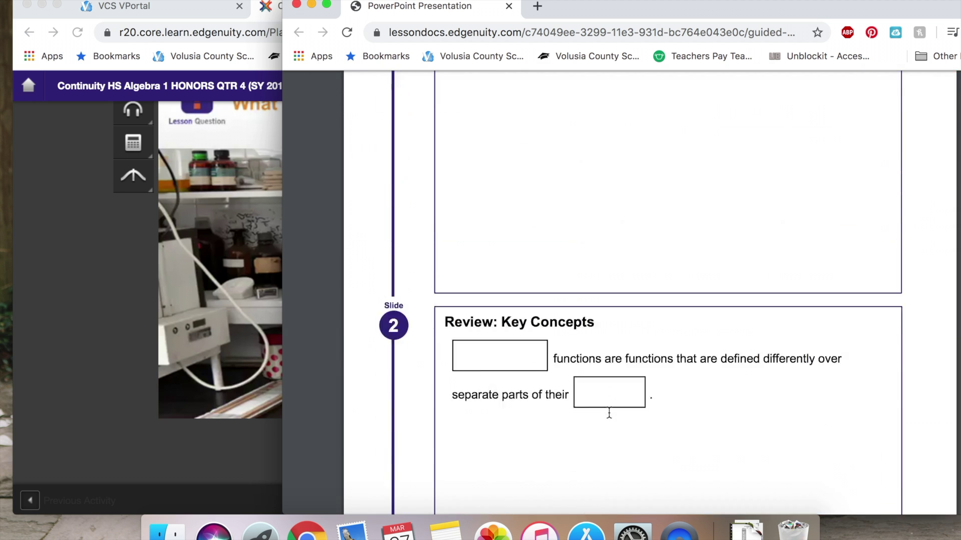
pyautogui.click(110, 266)
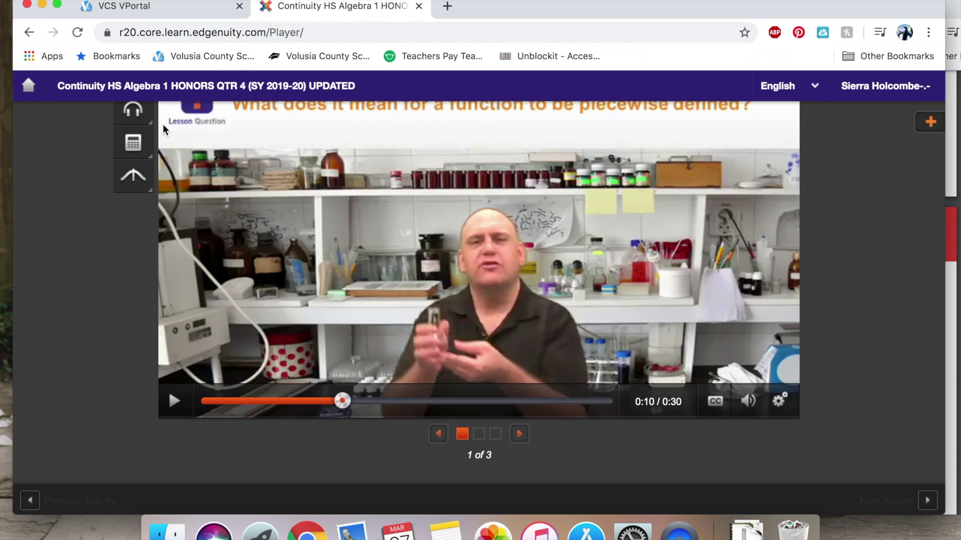
# - Leave the lesson for the Course Map, scroll the lesson list, and open the empty email inbox
pyautogui.click(31, 86)
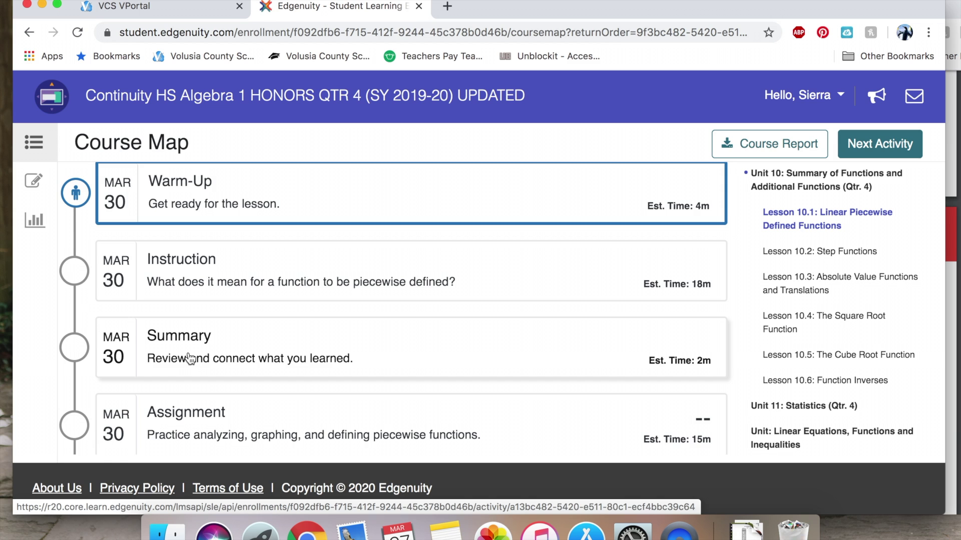
pyautogui.scroll(-3, 189, 359)
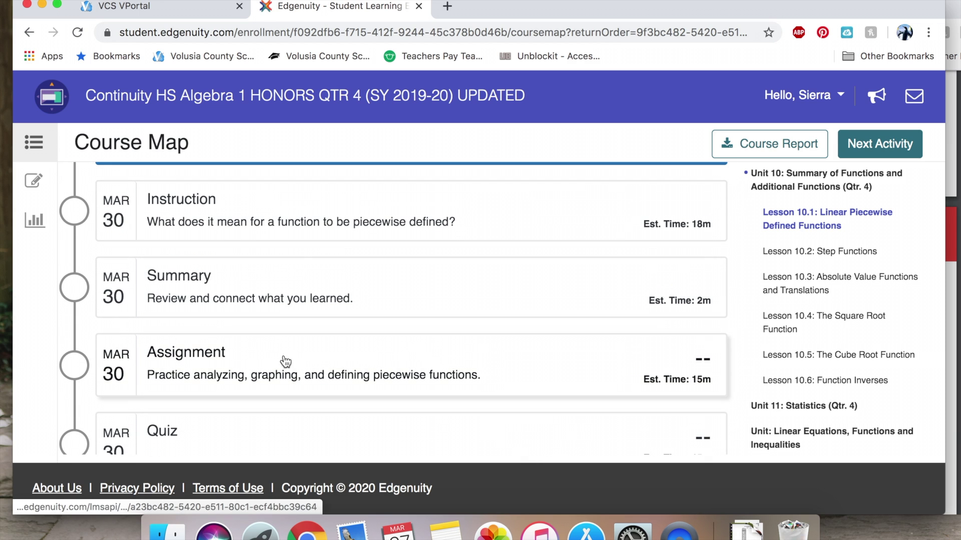
pyautogui.scroll(-3, 343, 376)
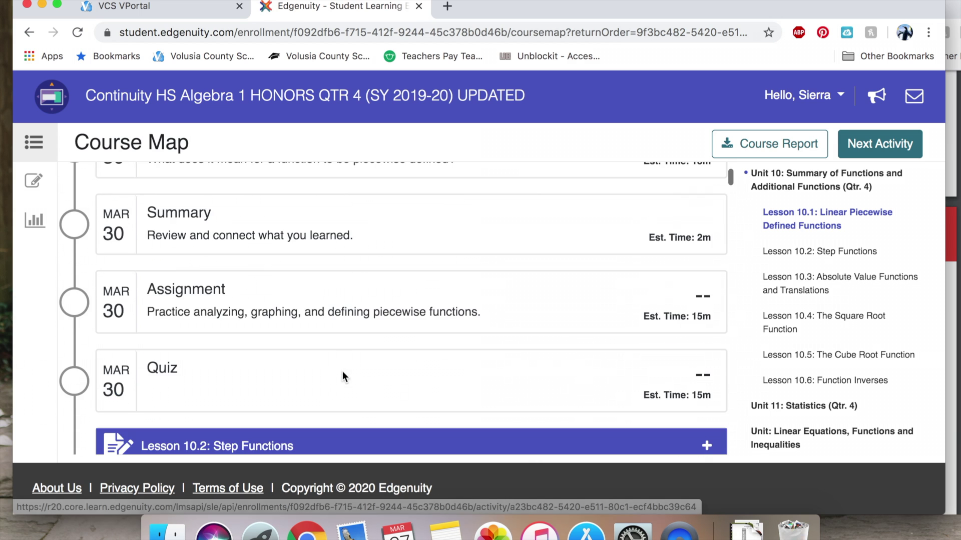
pyautogui.click(914, 97)
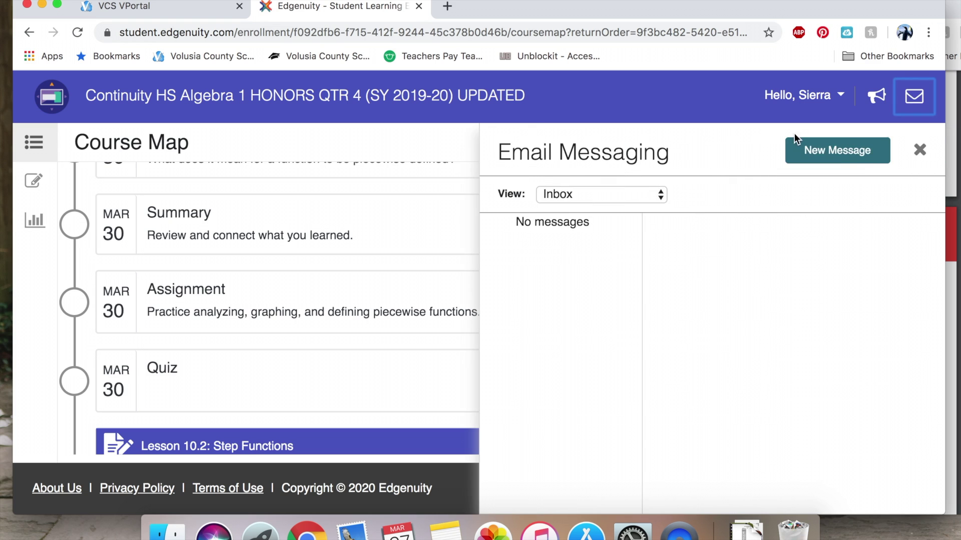
# - Start a new email message addressed to the teacher
pyautogui.click(826, 149)
pyautogui.click(650, 208)
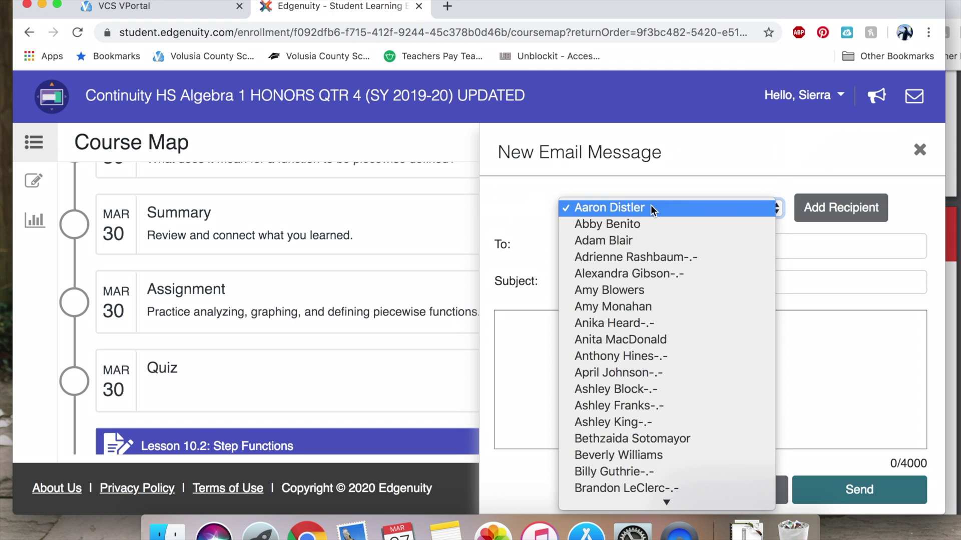
pyautogui.scroll(-15, 665, 419)
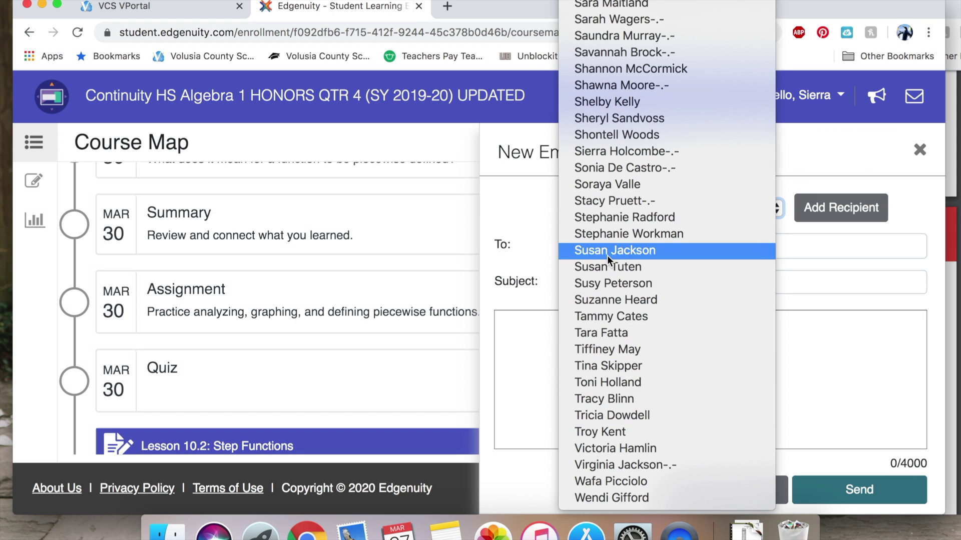
pyautogui.click(669, 153)
# - Enter the subject 'Question on Lesson 10.1', write in the body, then close the unsent draft
pyautogui.click(608, 283)
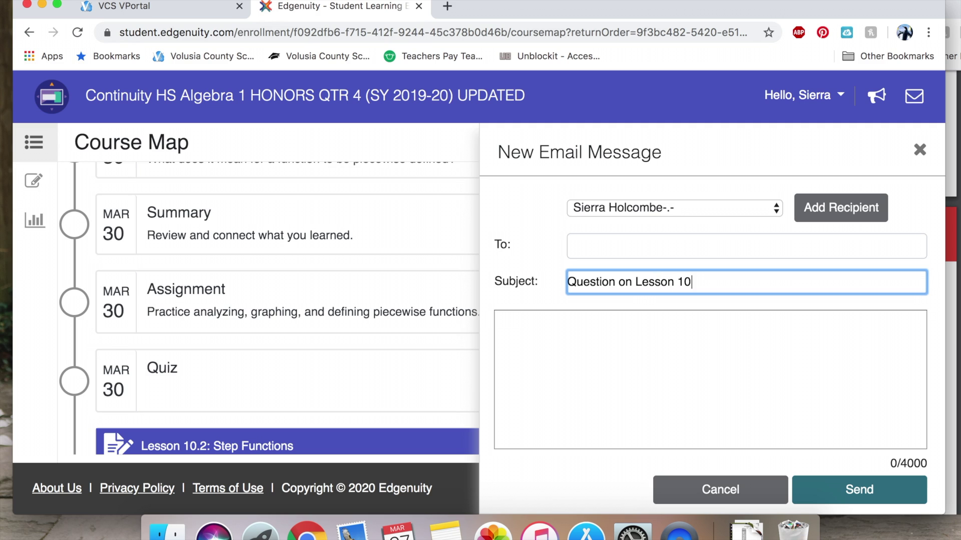
pyautogui.click(566, 363)
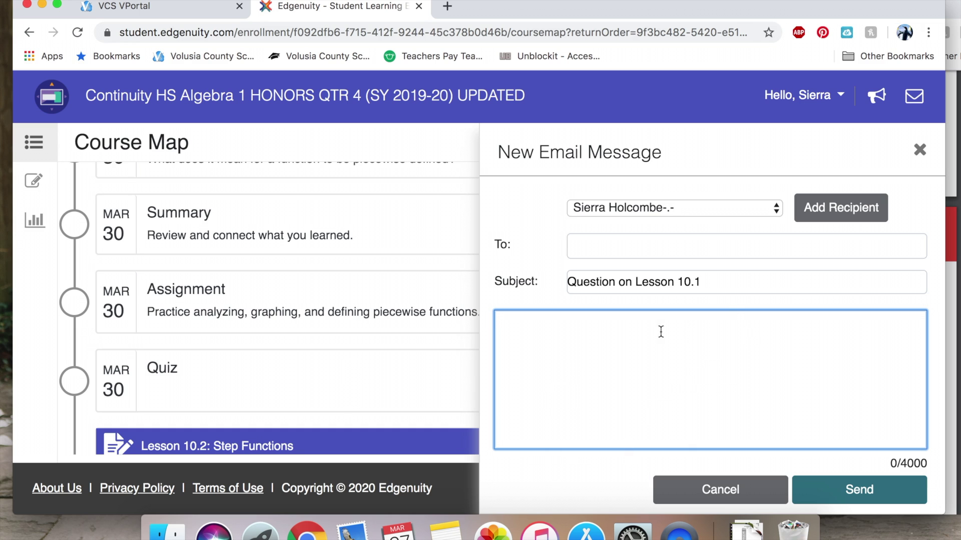
pyautogui.click(711, 282)
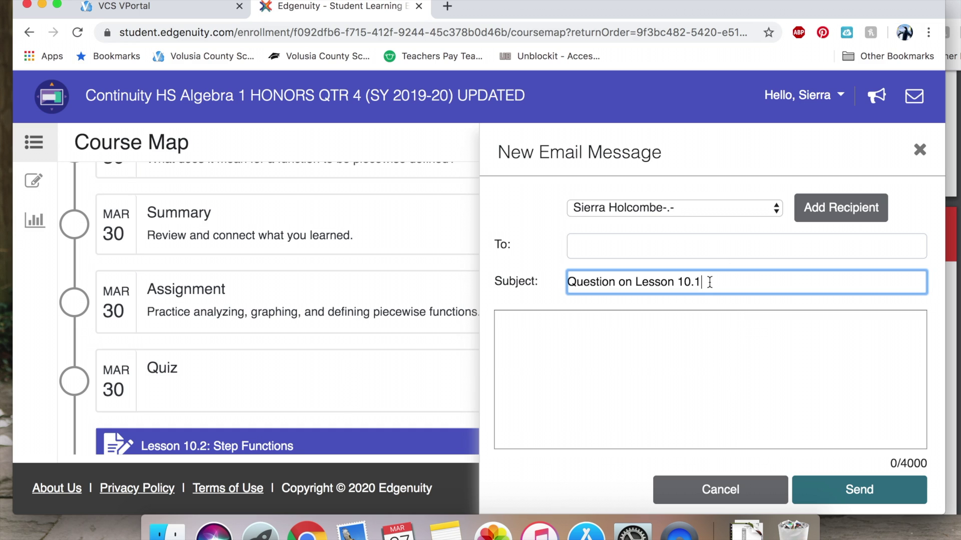
pyautogui.click(675, 397)
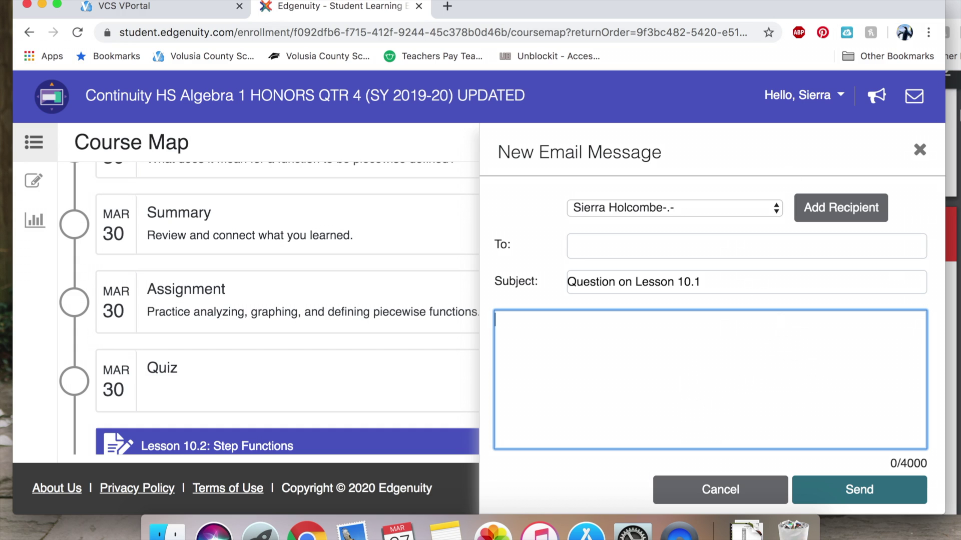
pyautogui.click(917, 152)
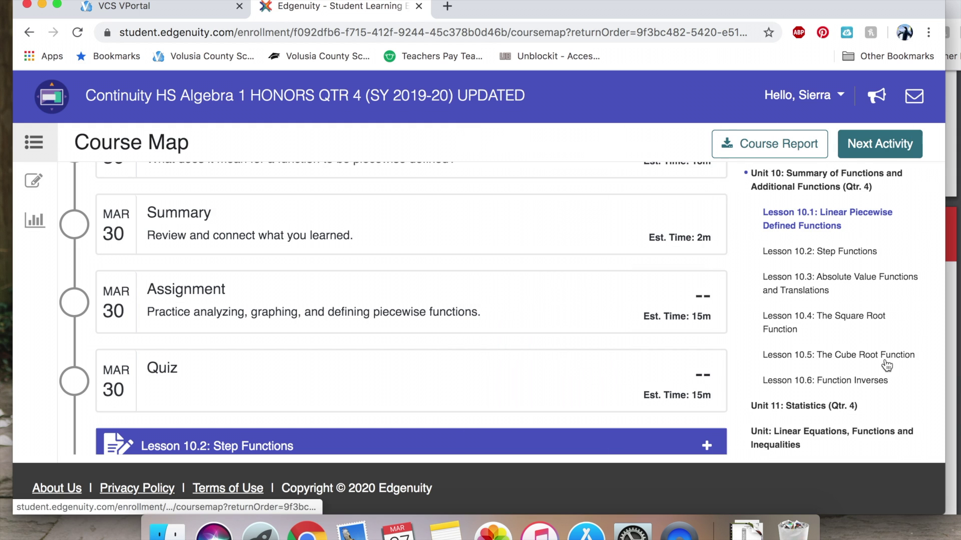